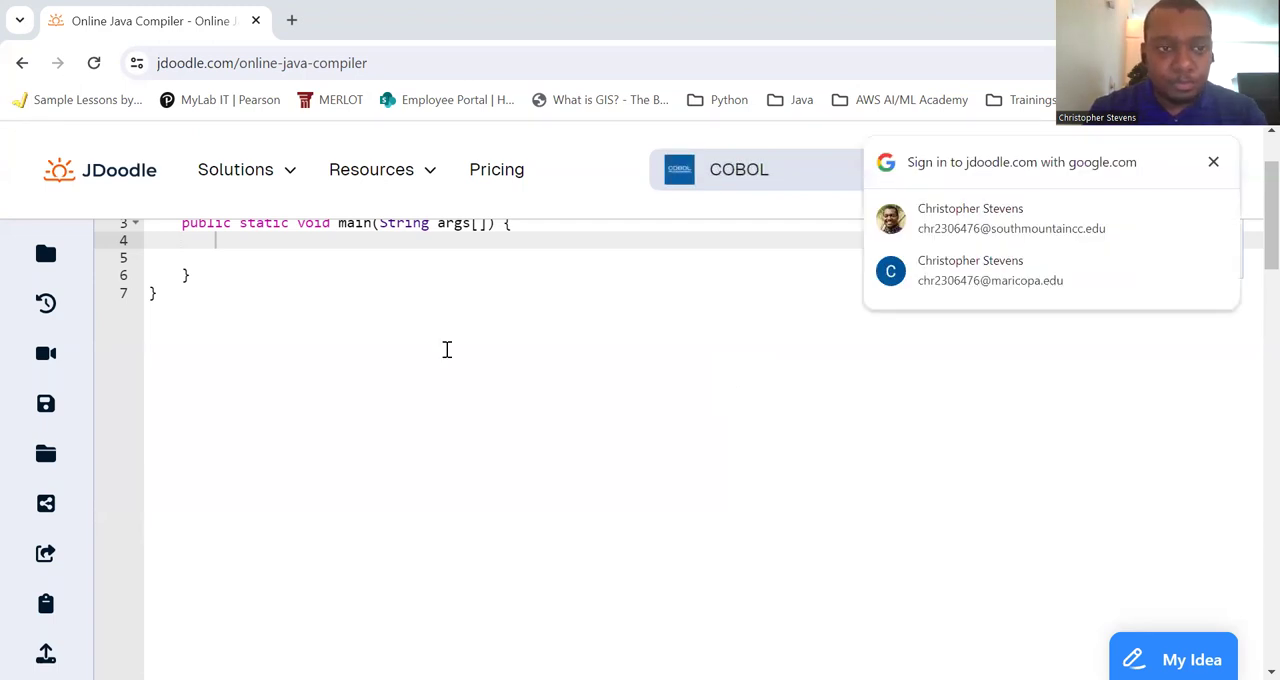
- Paste a for-loop placeholder template into main and select its lines 4–6
type("for (initialization; condition; update) {     // Code to be executed }")
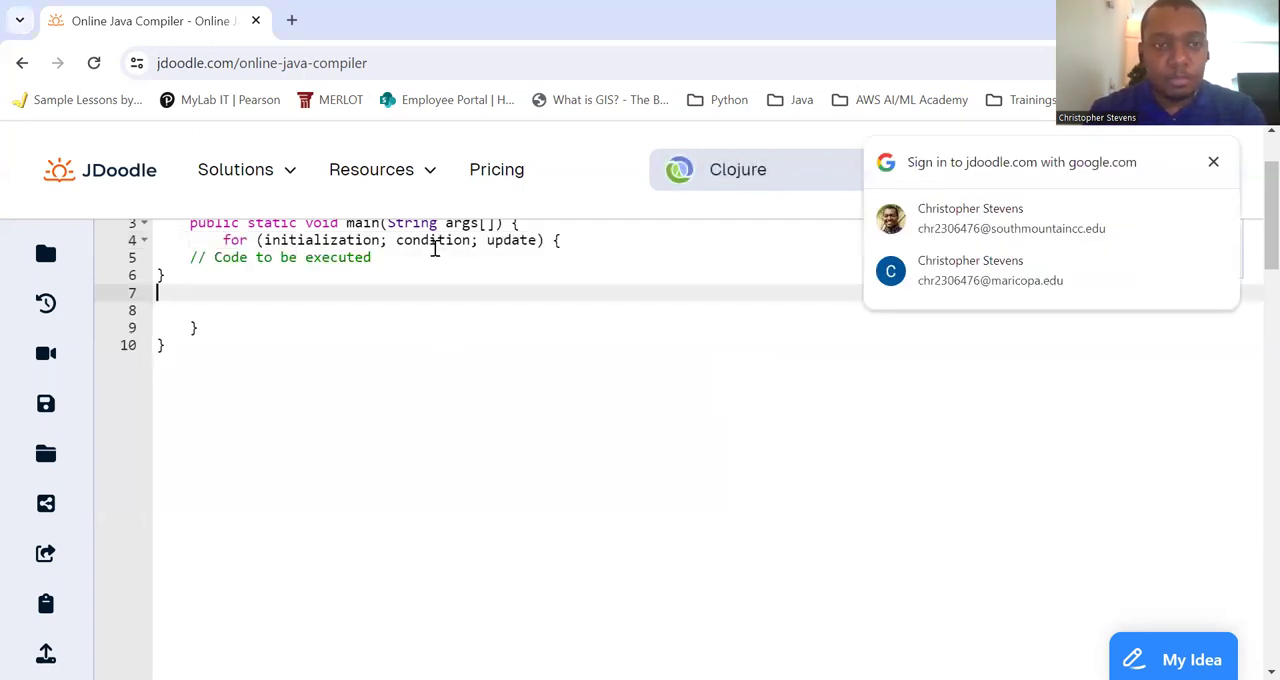
scroll(430, 250, "up", 1)
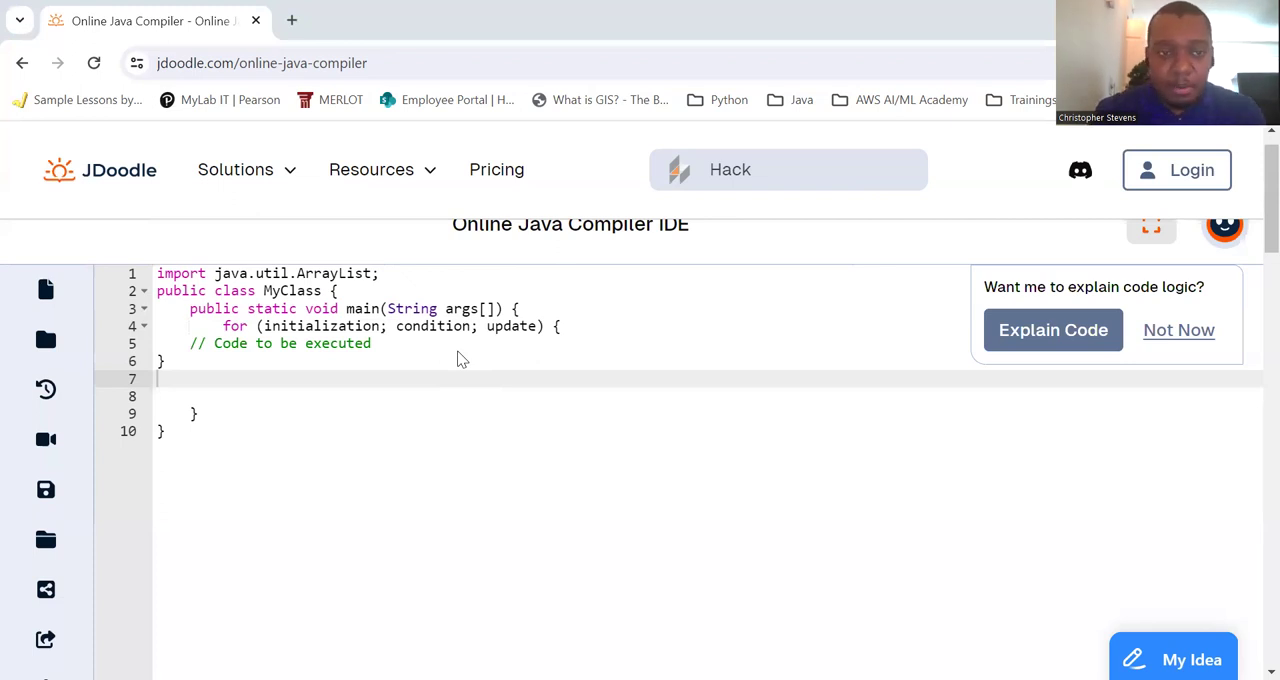
left_click_drag(174, 360, 222, 333)
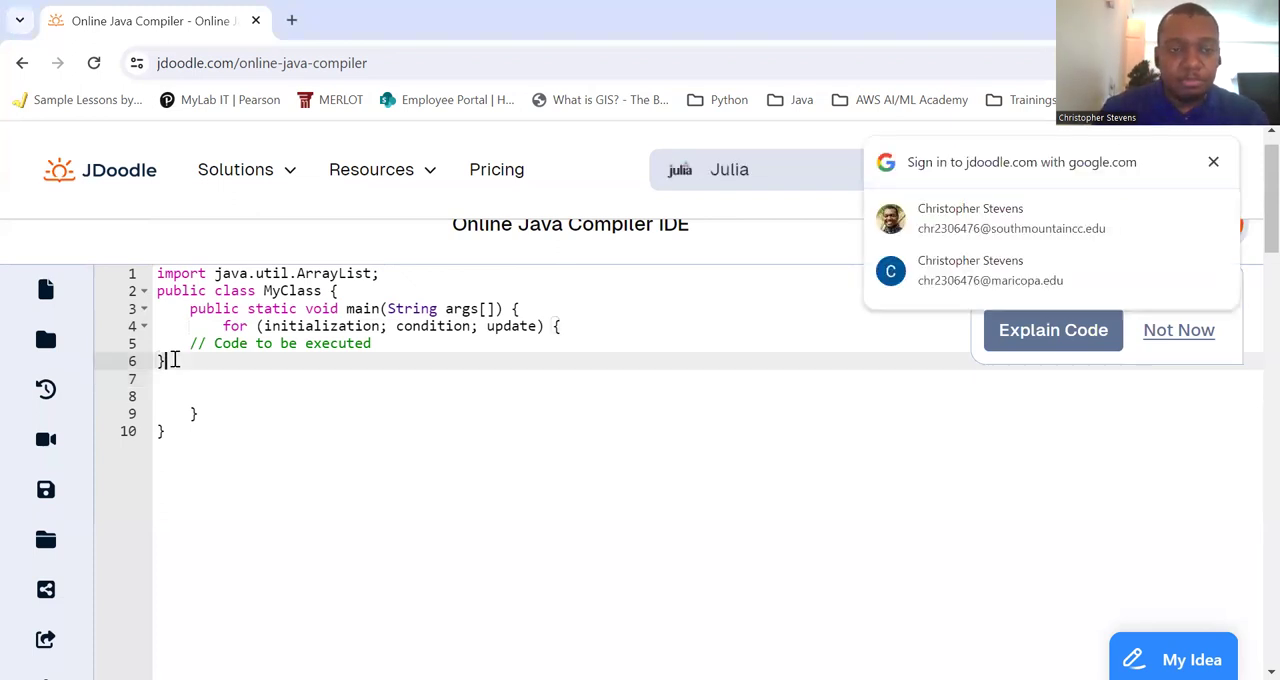
- Replace the template with for (int i = 0; i < 5; i++) printing 'Iteration: ' + i
type("for (int i = 0; i < 5; i++) {             System.out.println(\"Iteration: \" + i);         }")
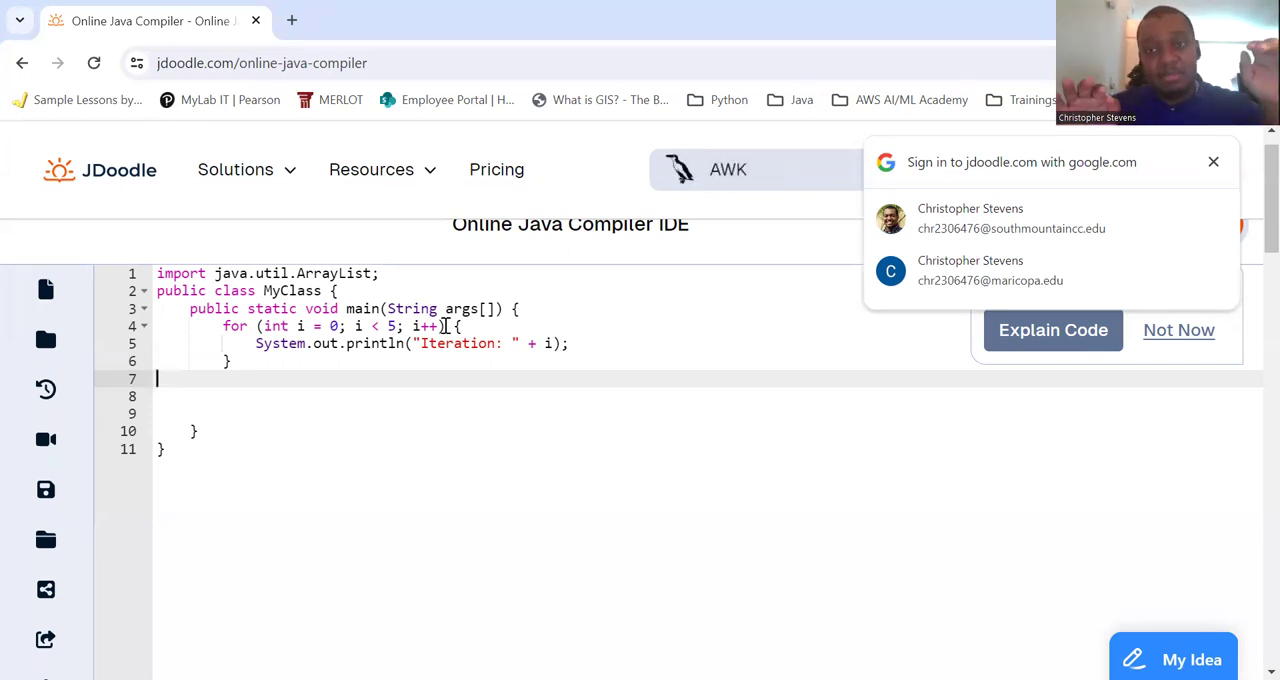
scroll(603, 449, "down", 3)
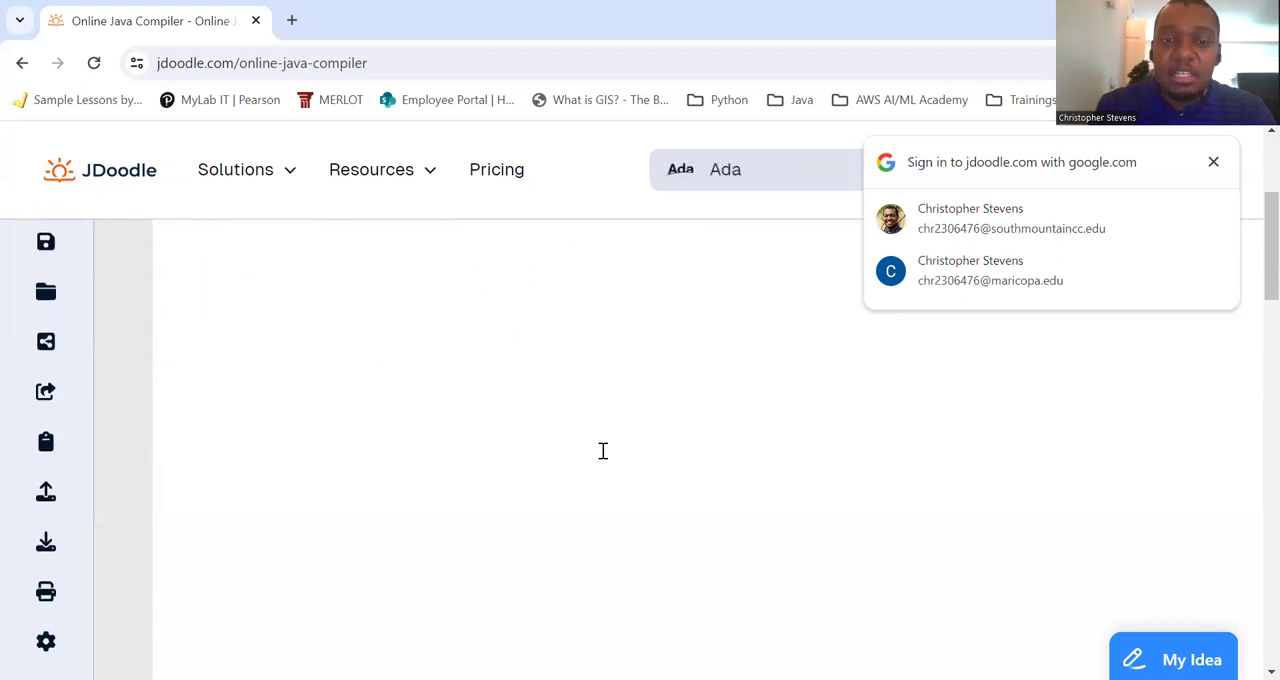
scroll(603, 451, "down", 3)
- Execute the program and confirm the output shows Iteration: 0 through Iteration: 4
left_click(630, 443)
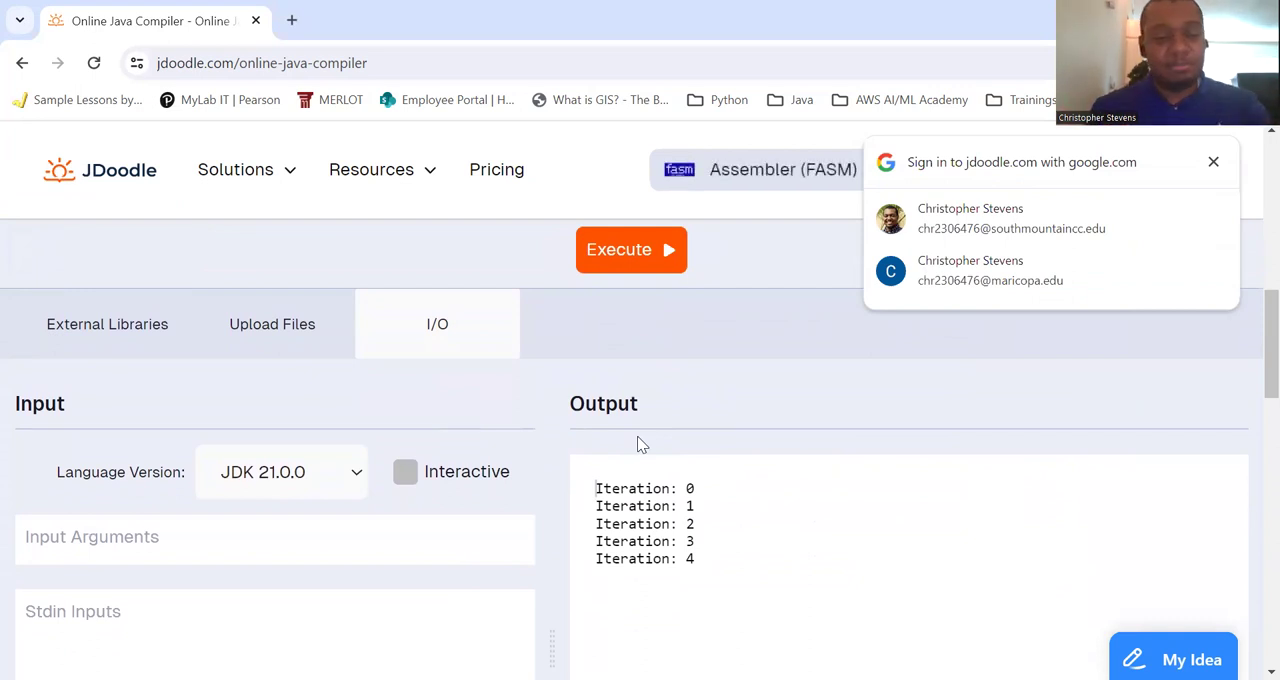
scroll(640, 440, "up", 3)
scroll(639, 437, "up", 2)
scroll(637, 437, "up", 2)
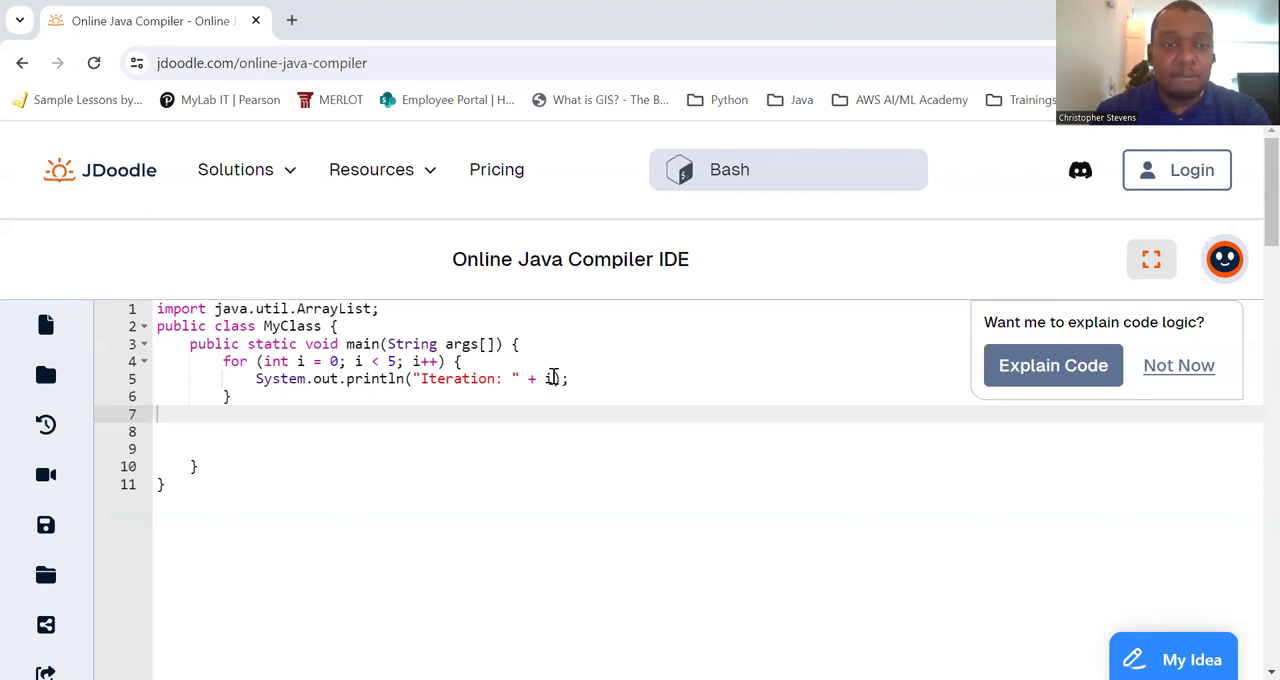
- Insert a while (condition) template on indented line 7 and select its lines
key("Tab")
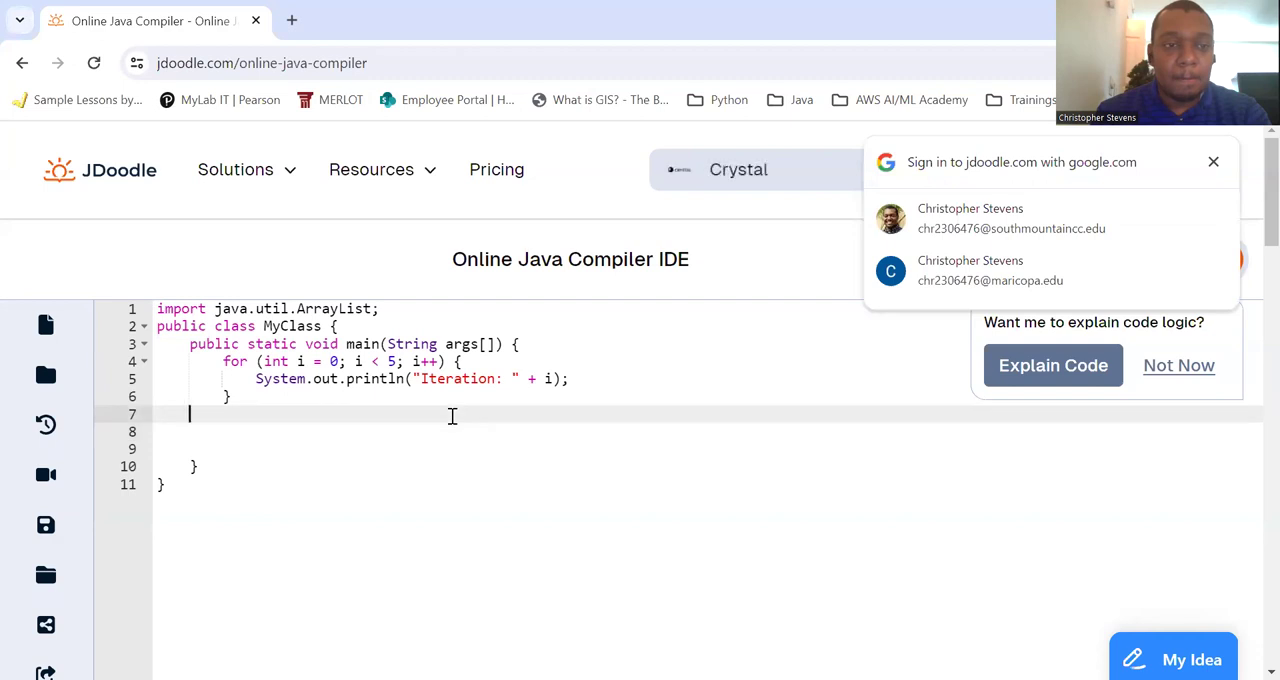
type("while (condition) {     // Code to be executed }")
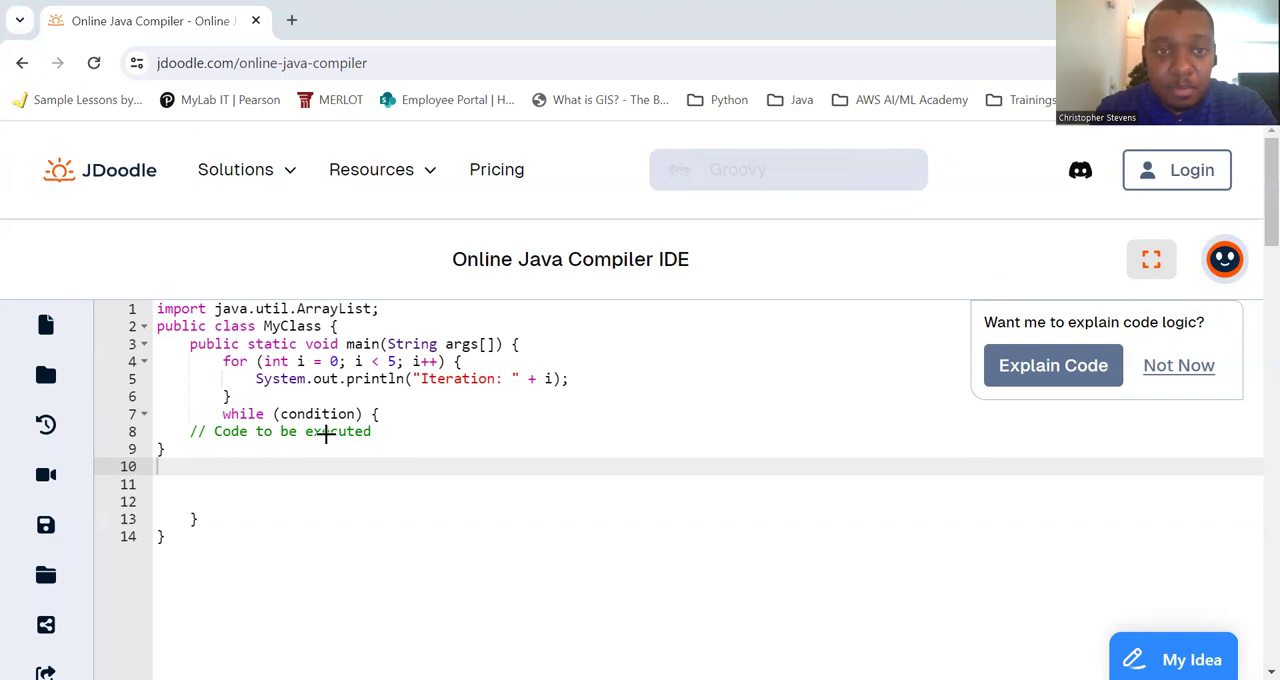
left_click_drag(222, 413, 224, 447)
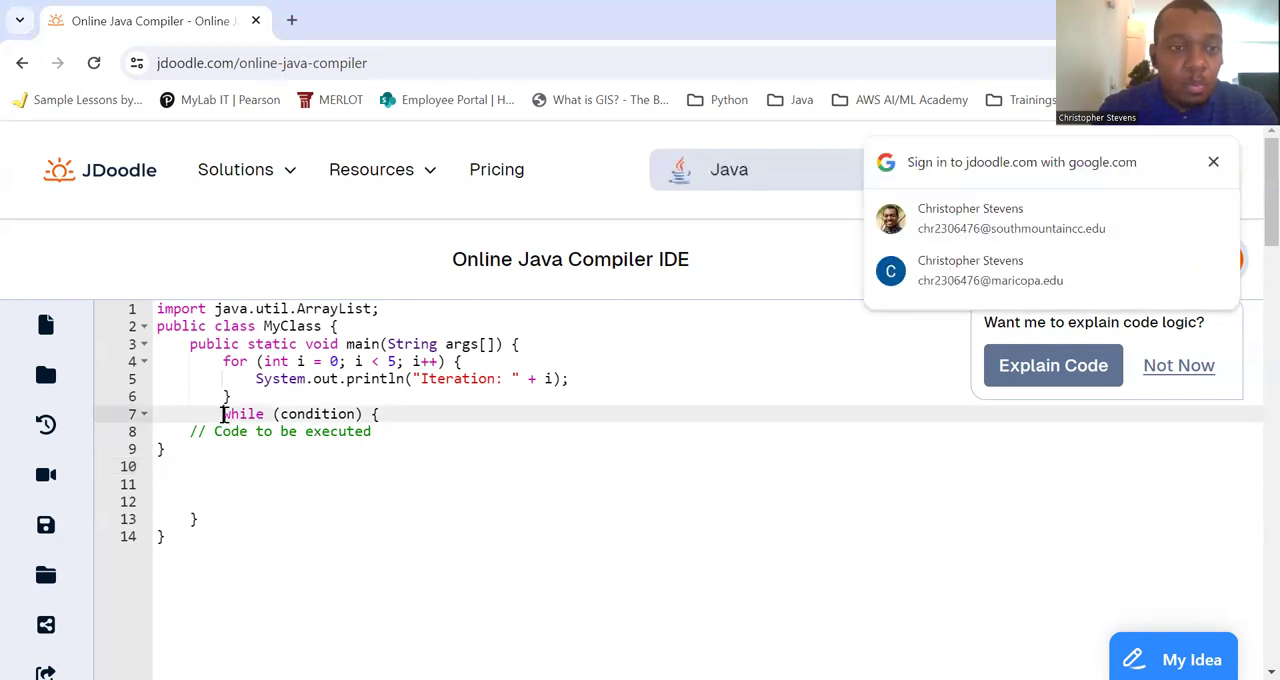
- Paste the counting while loop over the template and remove 'int' so line 7 reads i = 0
type("int i = 0;         // Loop while i is less than 5         while (i < 5) {             System.out.println(\"Iteration: \" + i);             i++;         }")
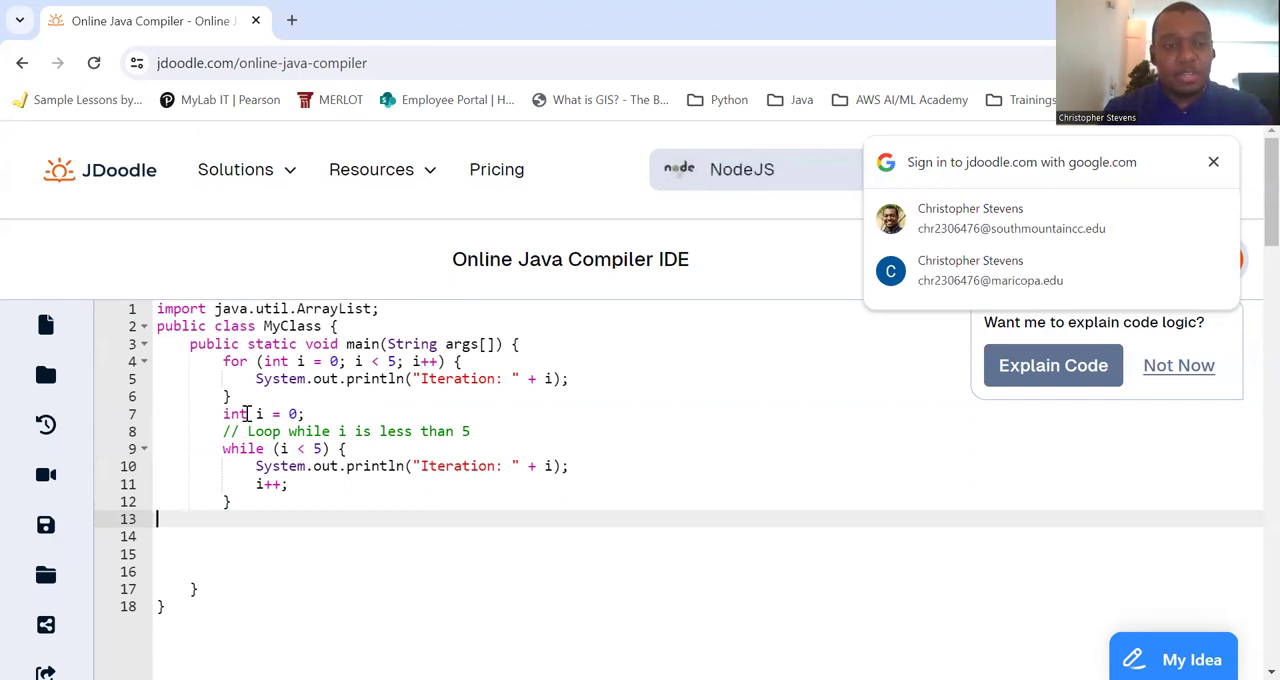
left_click_drag(247, 414, 224, 414)
key("BackSpace")
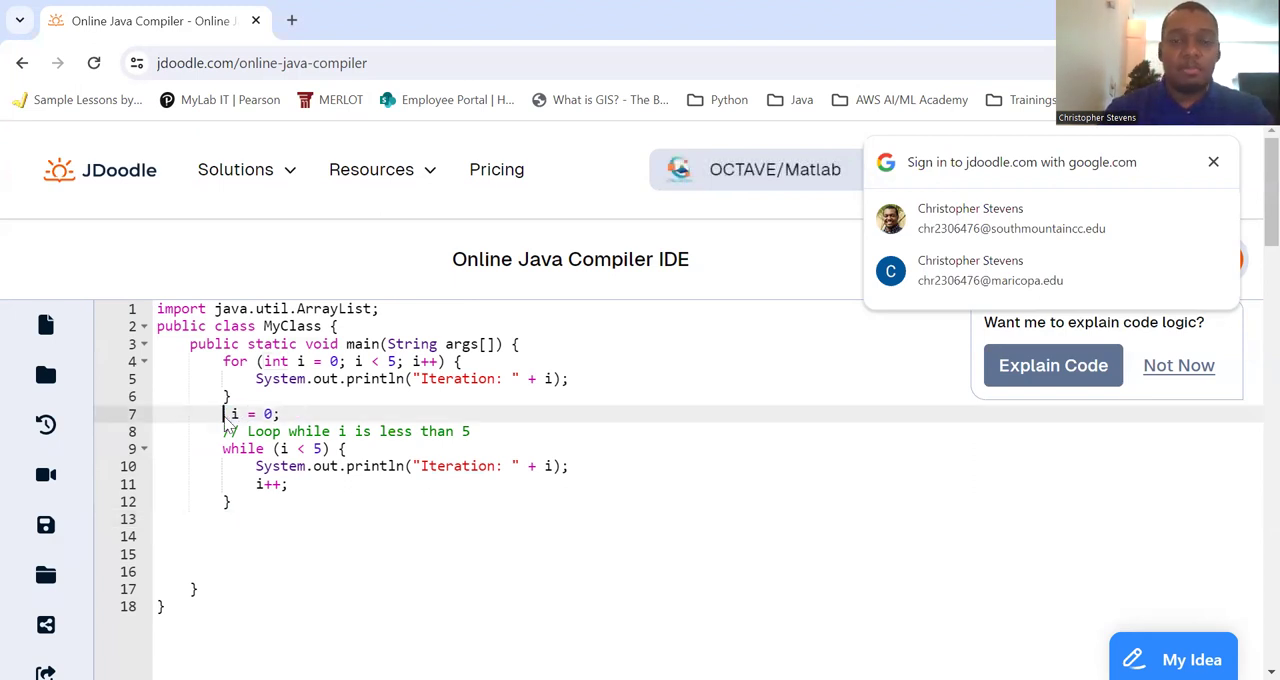
key("Delete")
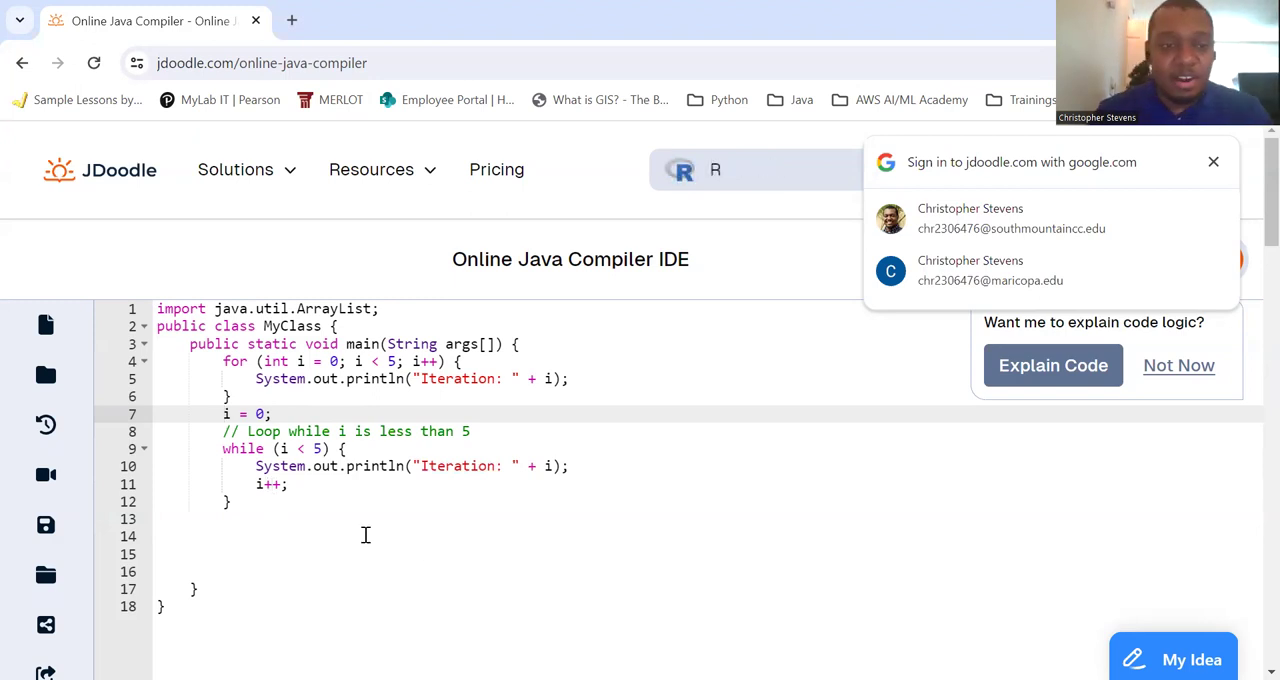
scroll(417, 569, "down", 2)
scroll(418, 579, "down", 3)
scroll(417, 580, "down", 1)
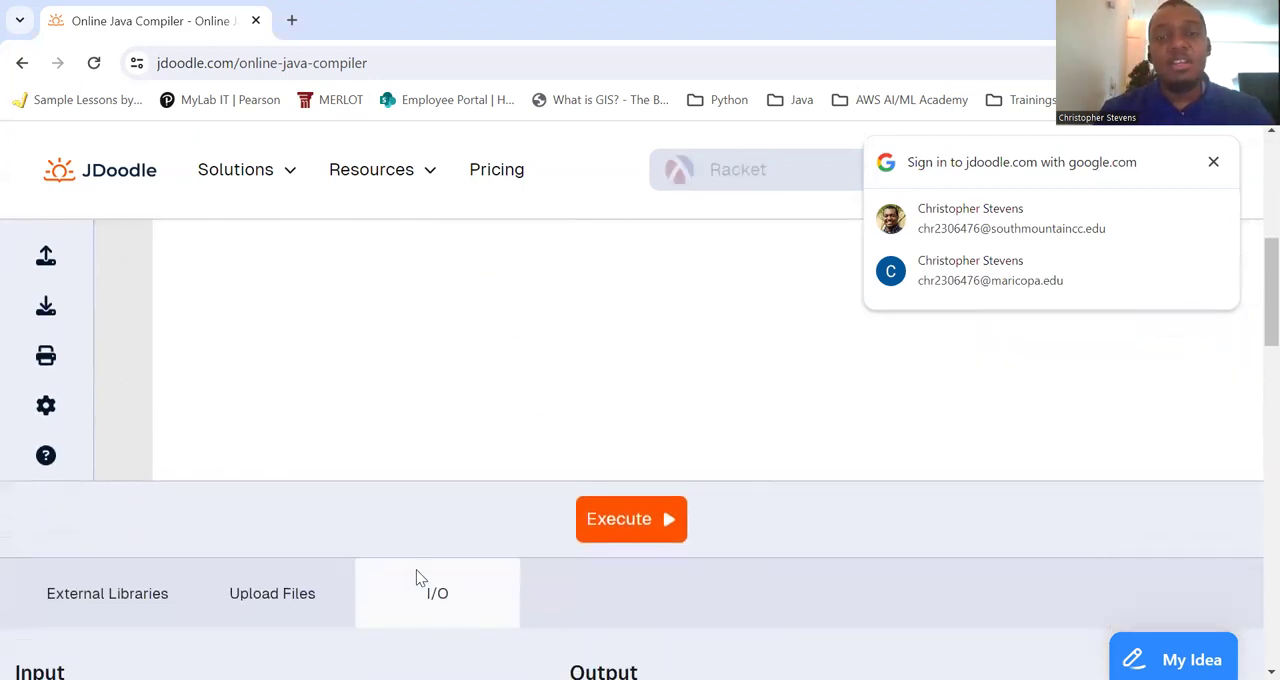
- Fix the cannot-find-symbol errors by restoring 'int i = 0' on line 7, then rerun
left_click(594, 524)
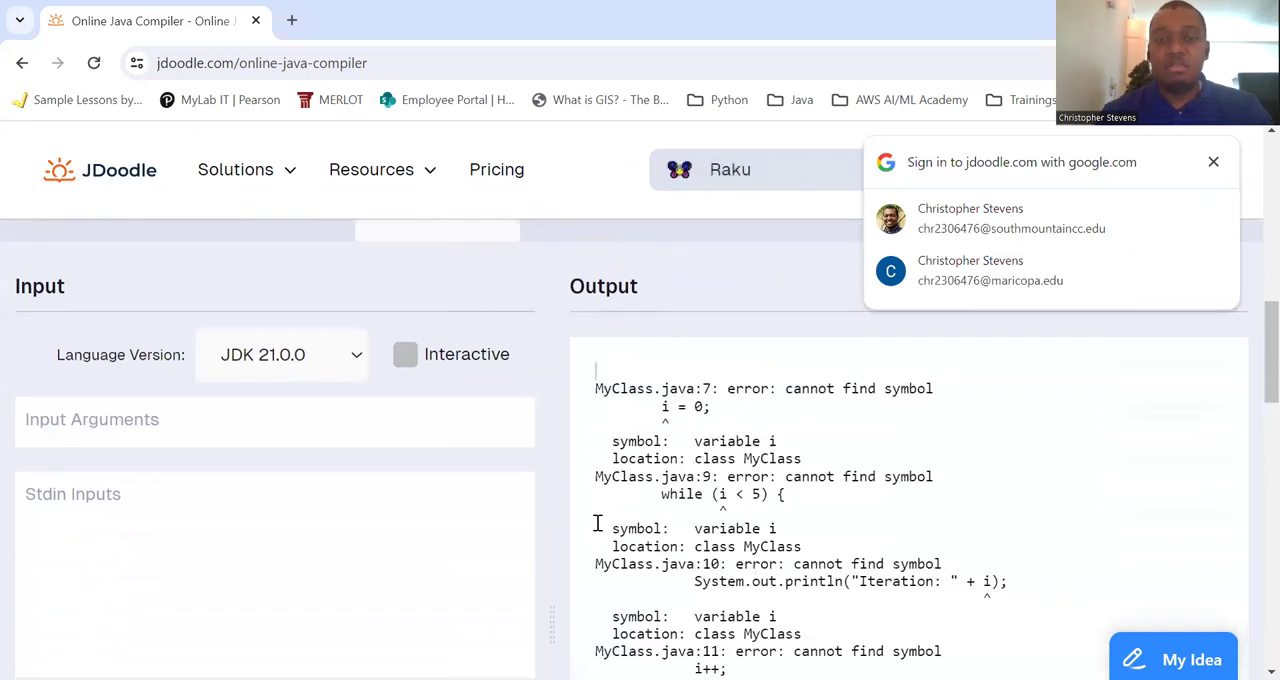
scroll(597, 523, "up", 4)
scroll(597, 523, "up", 2)
scroll(597, 523, "down", 2)
scroll(597, 523, "down", 2)
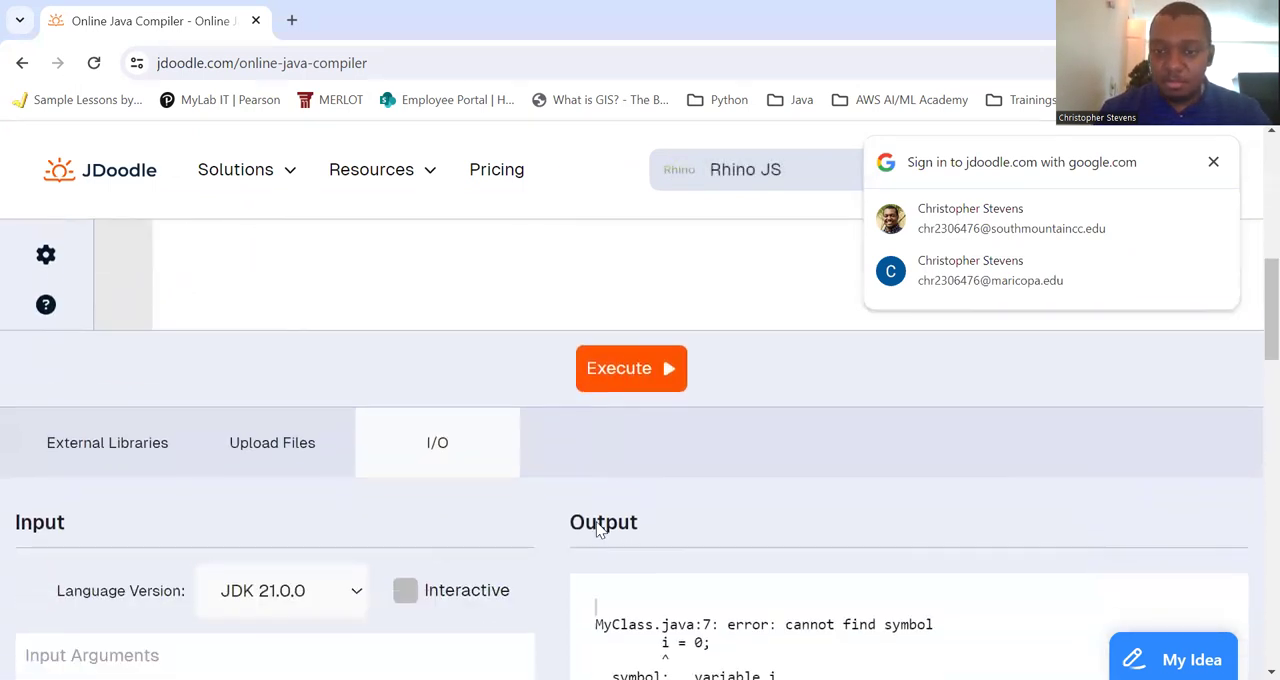
scroll(597, 530, "down", 1)
scroll(597, 523, "down", 2)
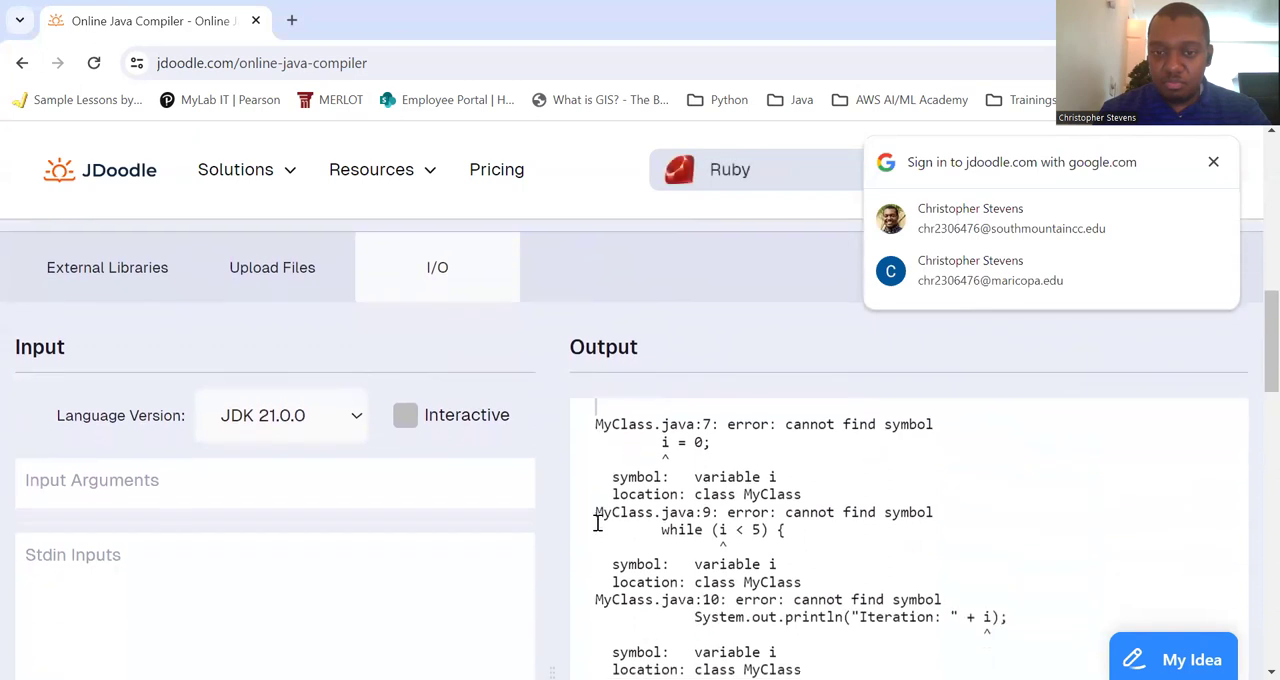
scroll(597, 523, "up", 5)
scroll(393, 515, "up", 2)
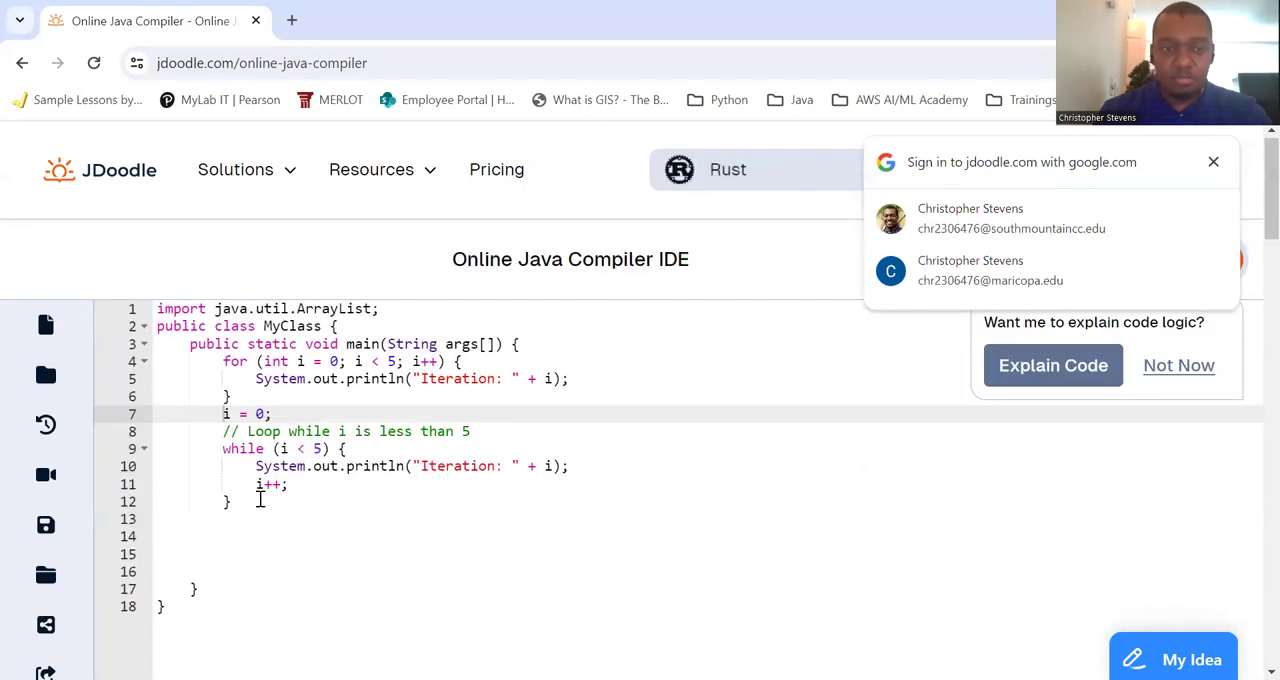
left_click(224, 413)
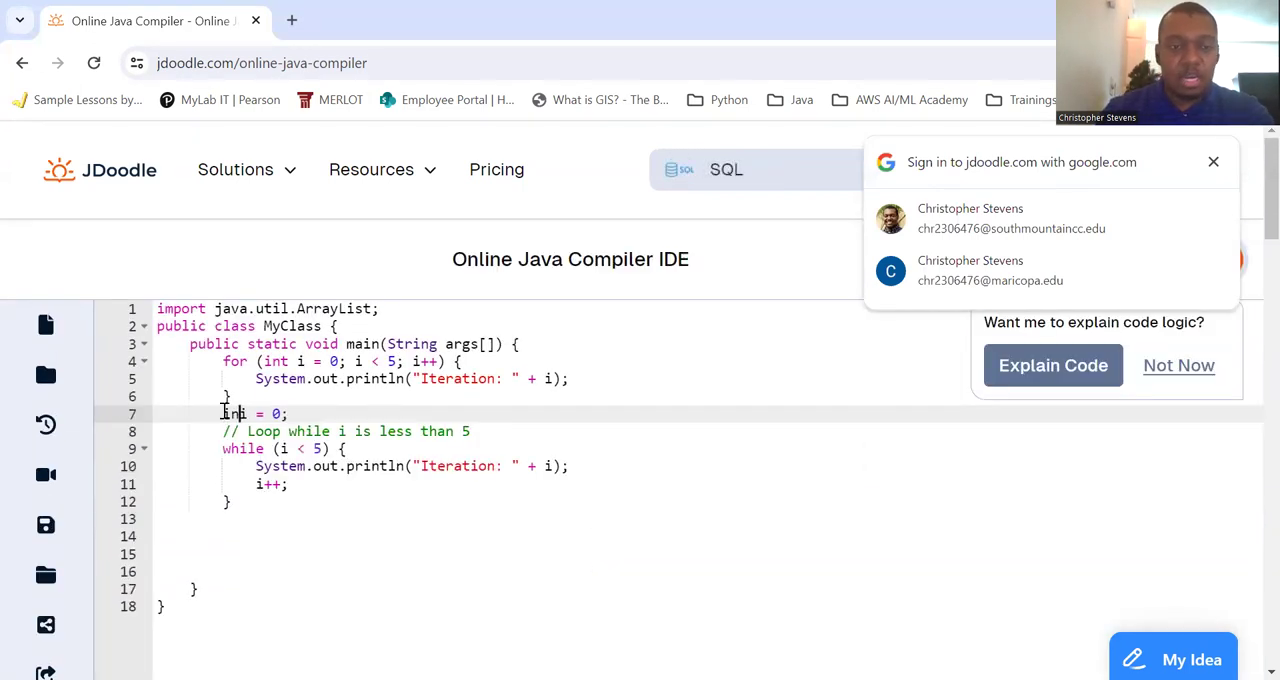
type("int")
scroll(665, 540, "down", 7)
scroll(661, 460, "down", 2)
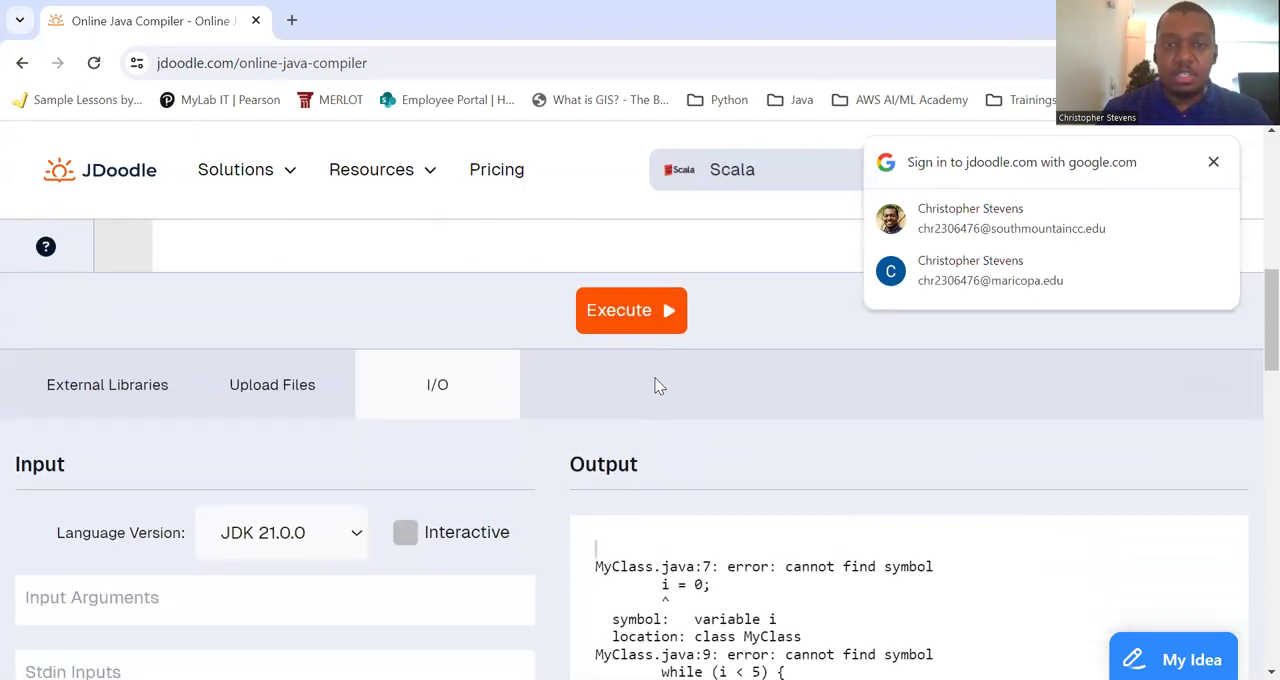
left_click(654, 304)
scroll(779, 376, "down", 1)
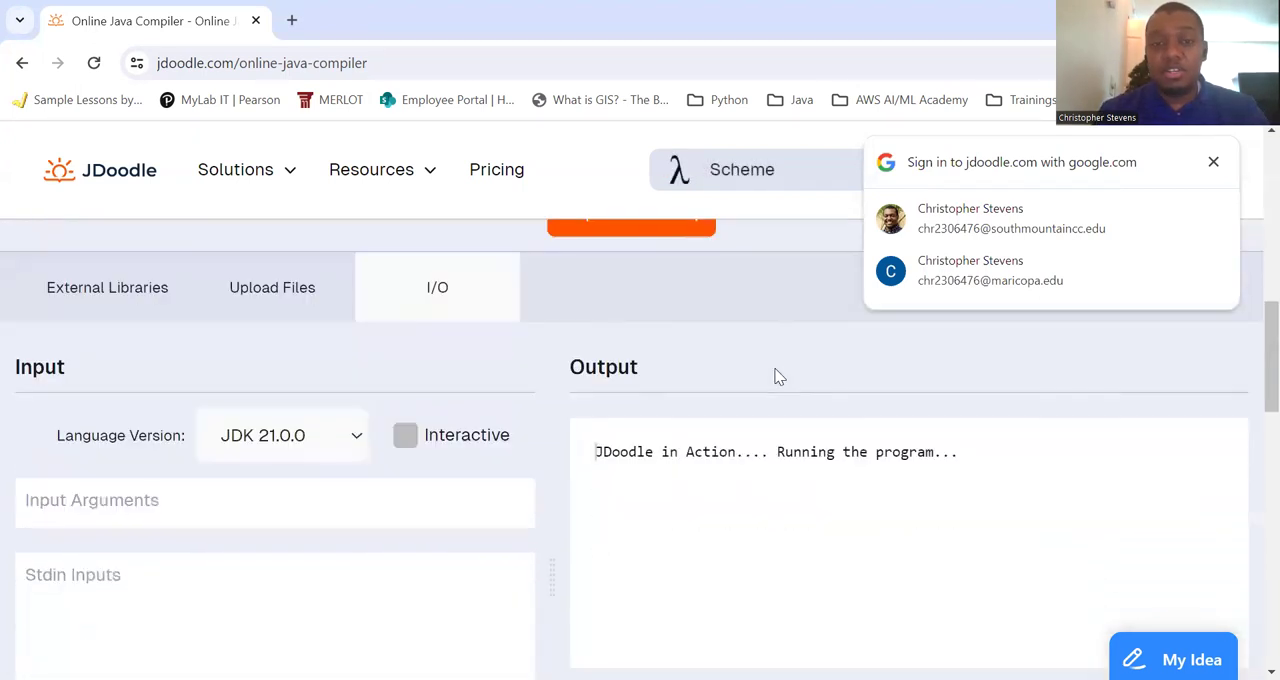
scroll(779, 376, "up", 4)
scroll(776, 370, "up", 4)
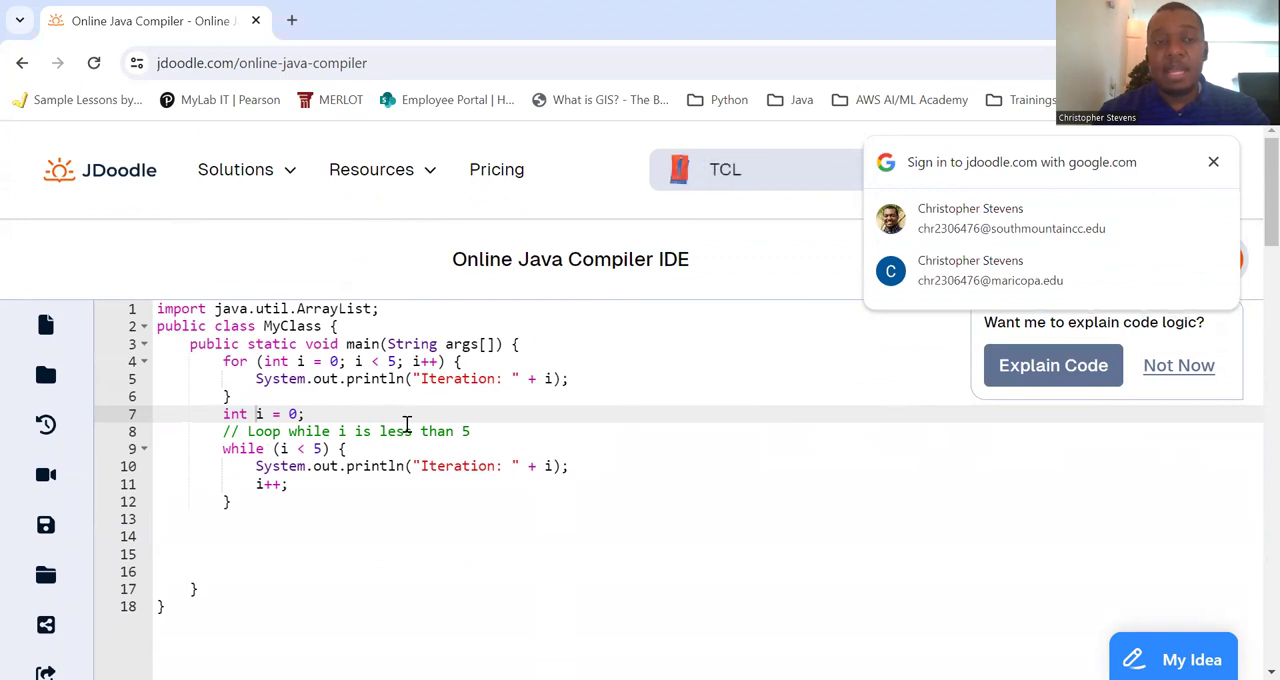
scroll(407, 424, "down", 3)
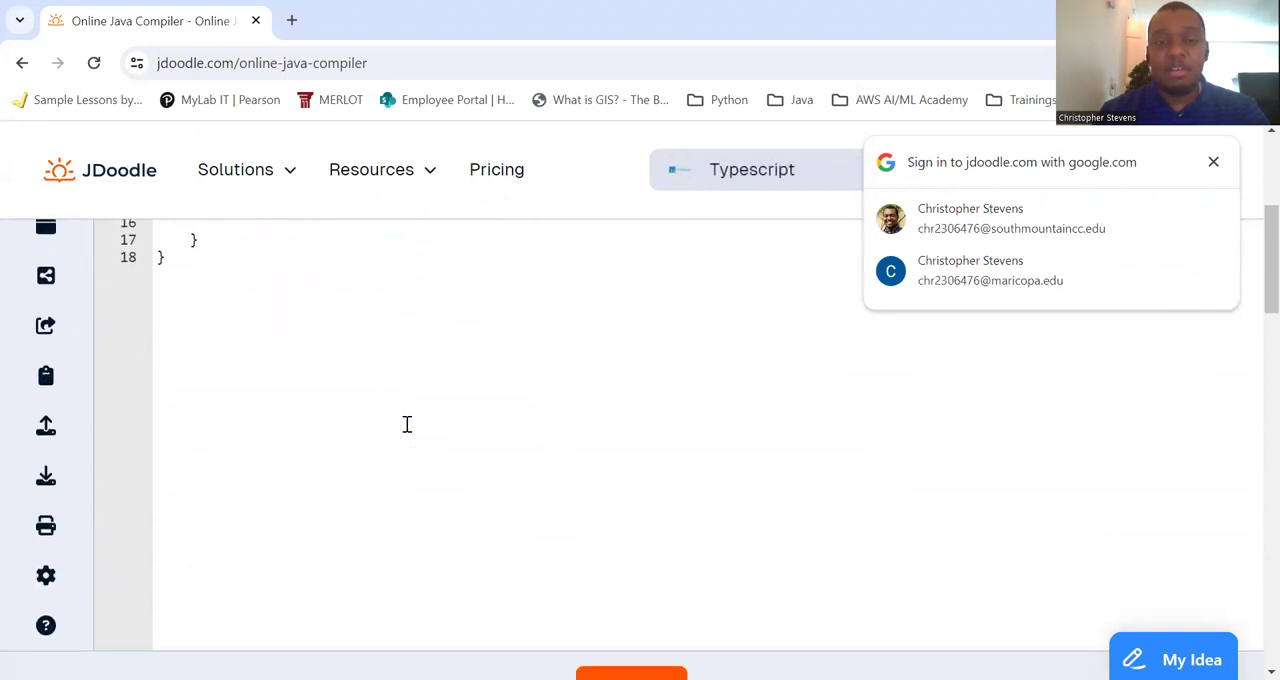
scroll(407, 424, "down", 3)
scroll(600, 400, "down", 1)
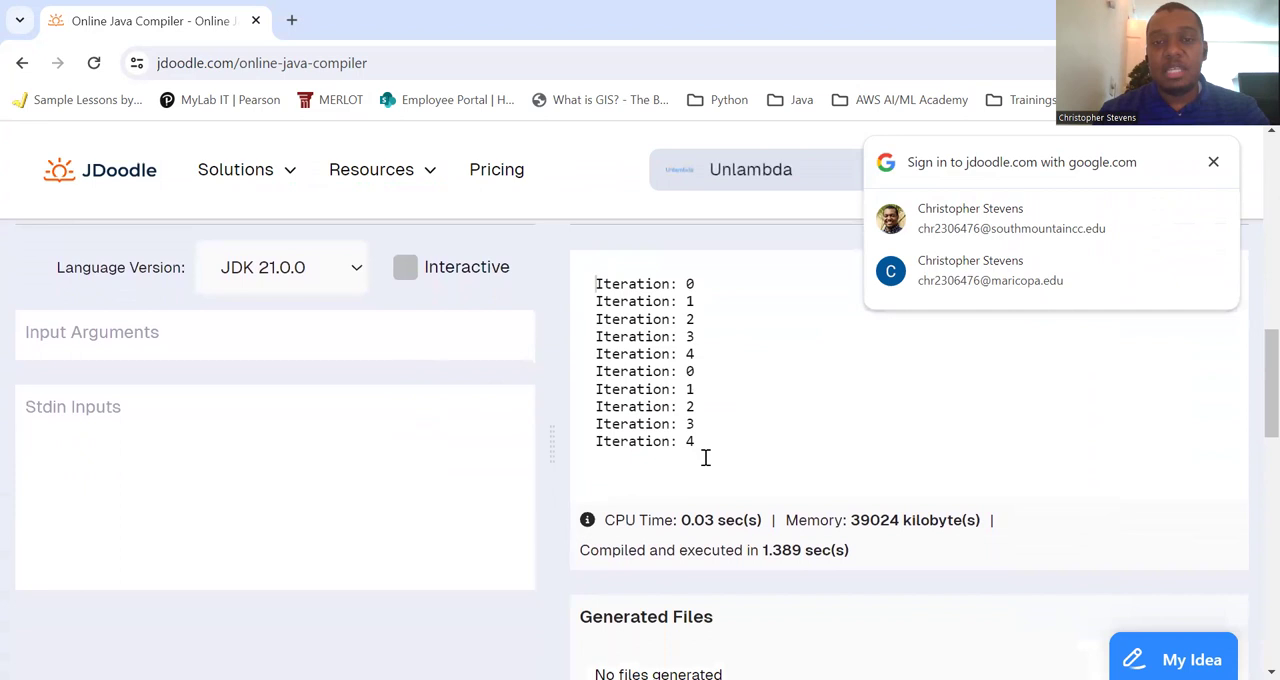
scroll(705, 459, "up", 2)
scroll(705, 459, "up", 4)
scroll(705, 459, "up", 2)
scroll(705, 459, "up", 1)
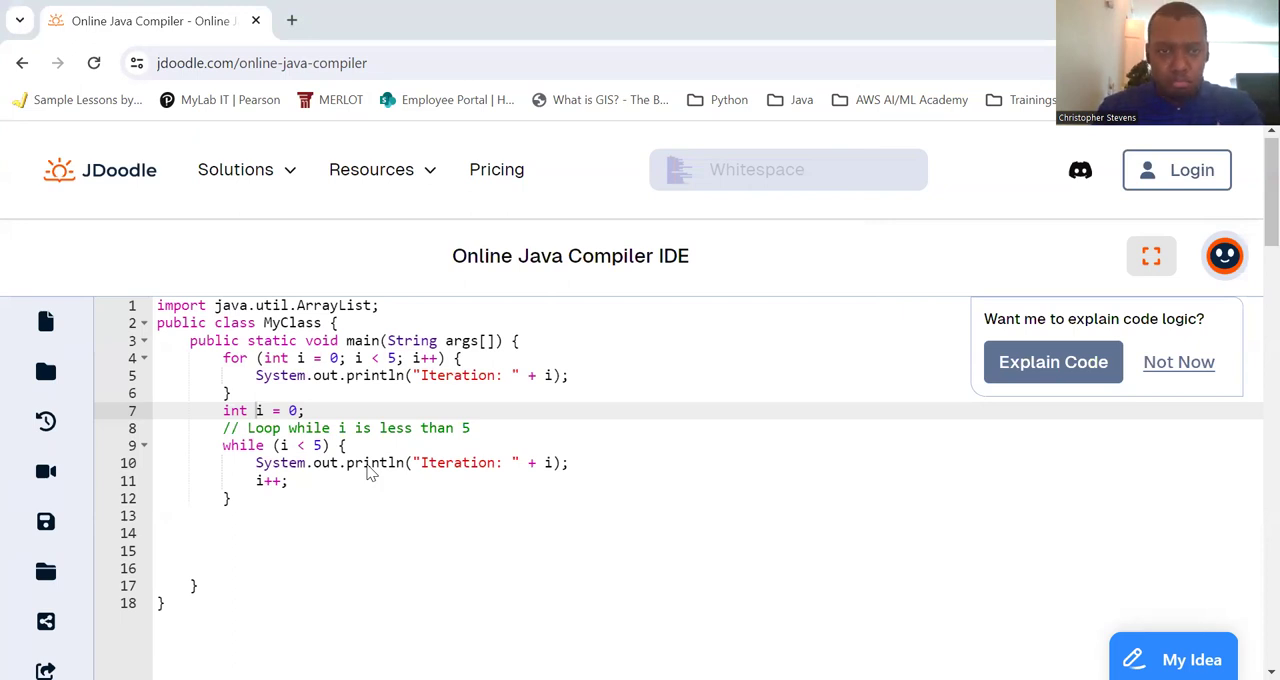
- Insert a do-while template with a 'Code to be executed' comment on a double-indented new line
left_click(351, 515)
key("Tab")
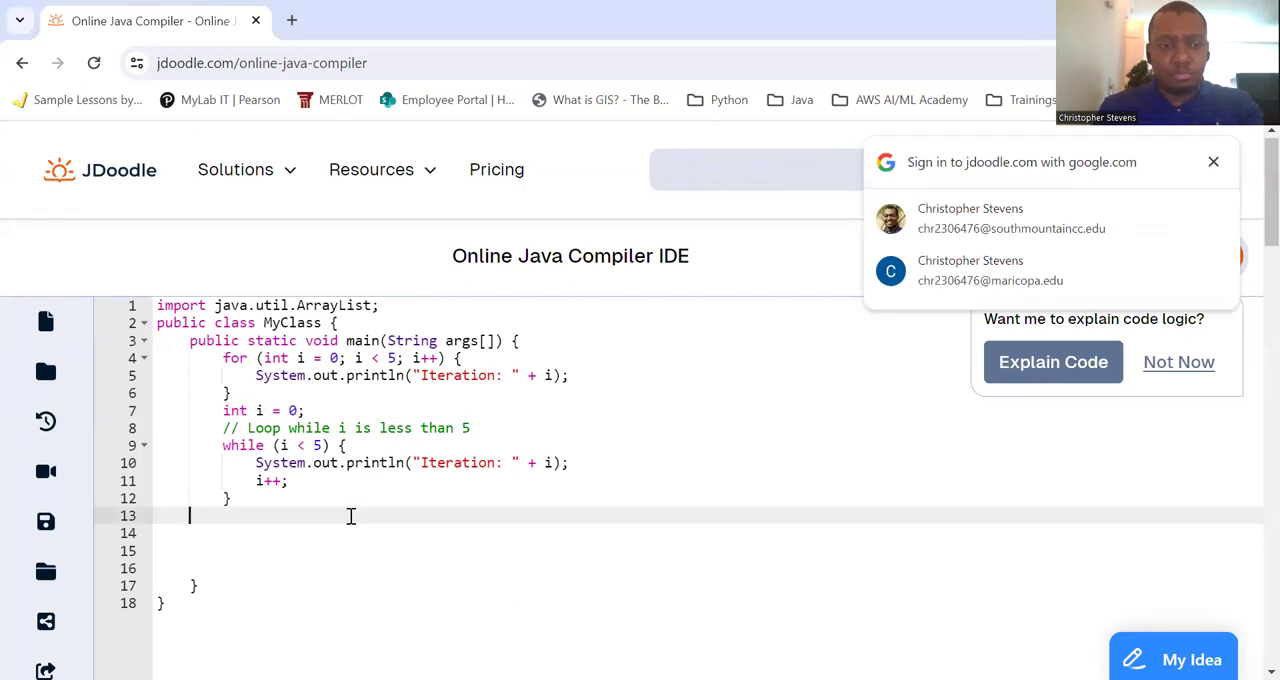
key("Tab")
type("do {     // Code to be executed } while (condition);")
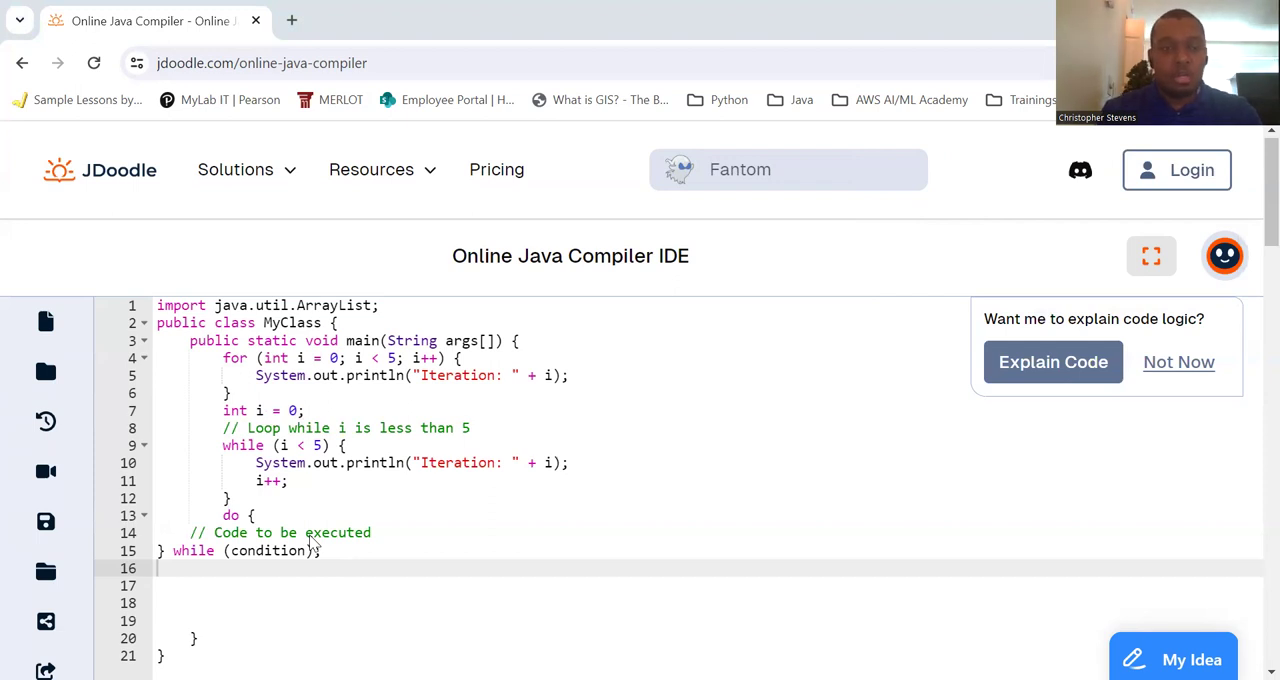
- Paste the do-while block over the template and remove 'int' from line 13's i = 0
left_click_drag(322, 551, 224, 516)
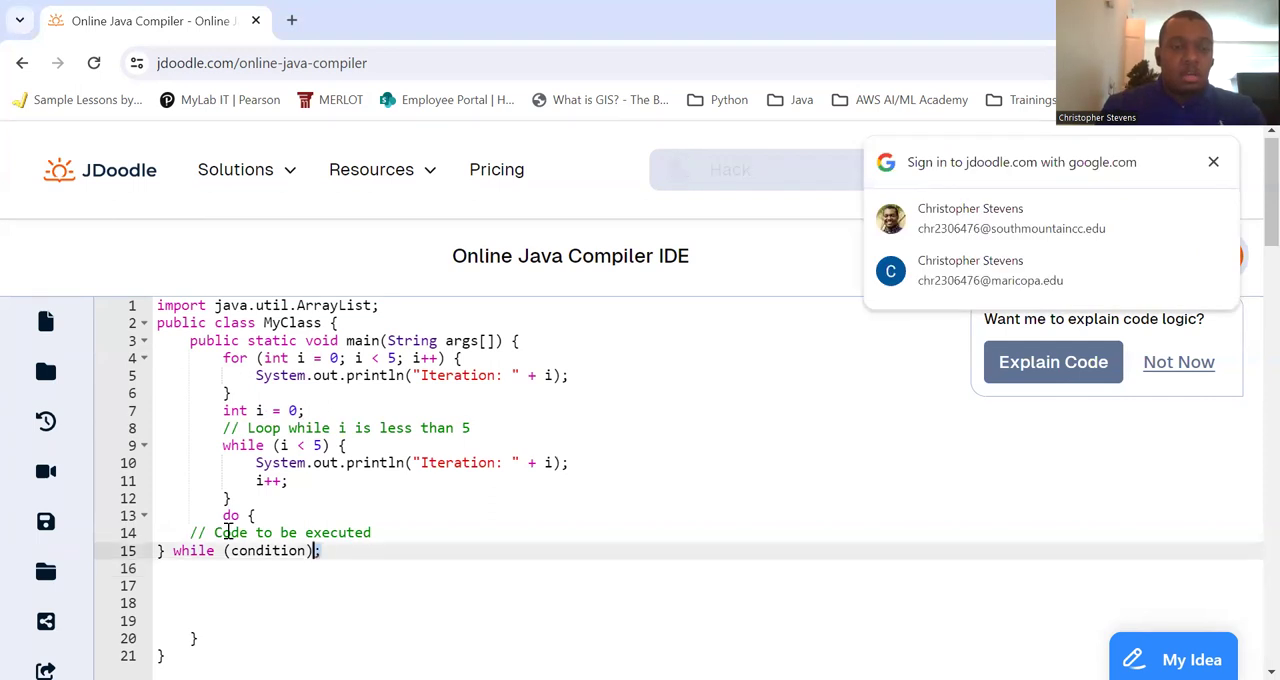
type("int i = 0;         // Loop while i is less than 5         do {             System.out.println(\"Iteration: \" + i);             i++;         } while (i < 5);")
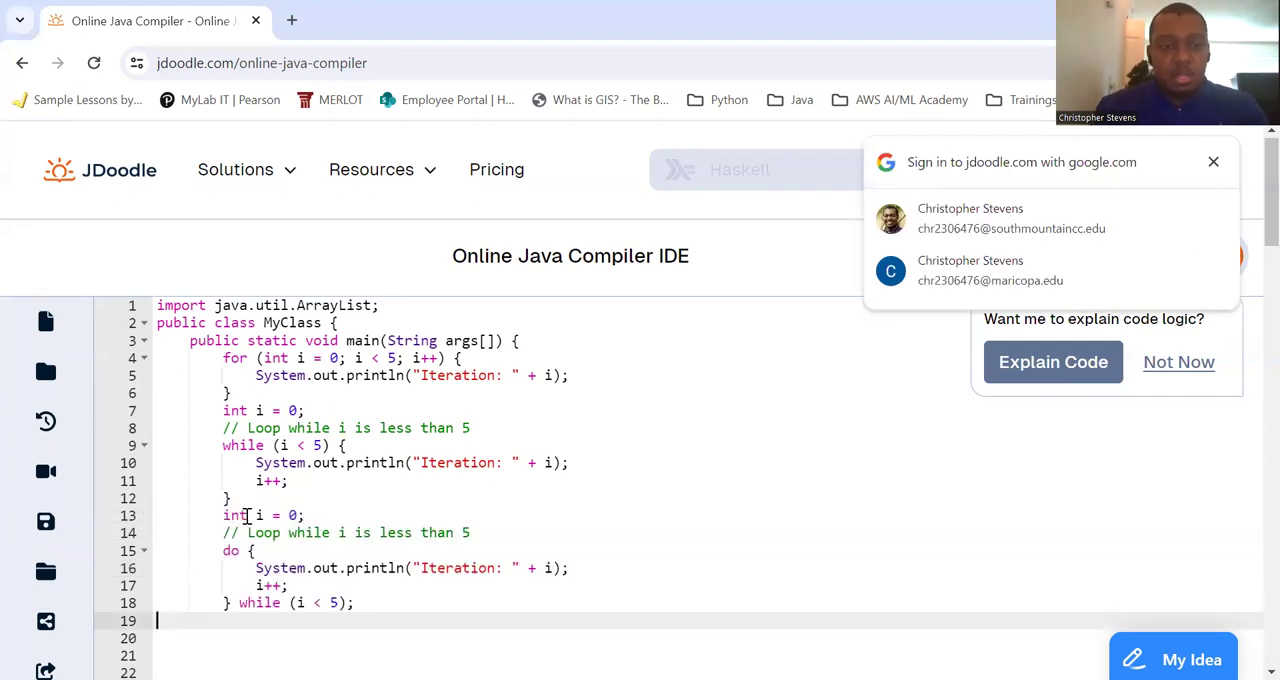
left_click(237, 515)
double_click(235, 515)
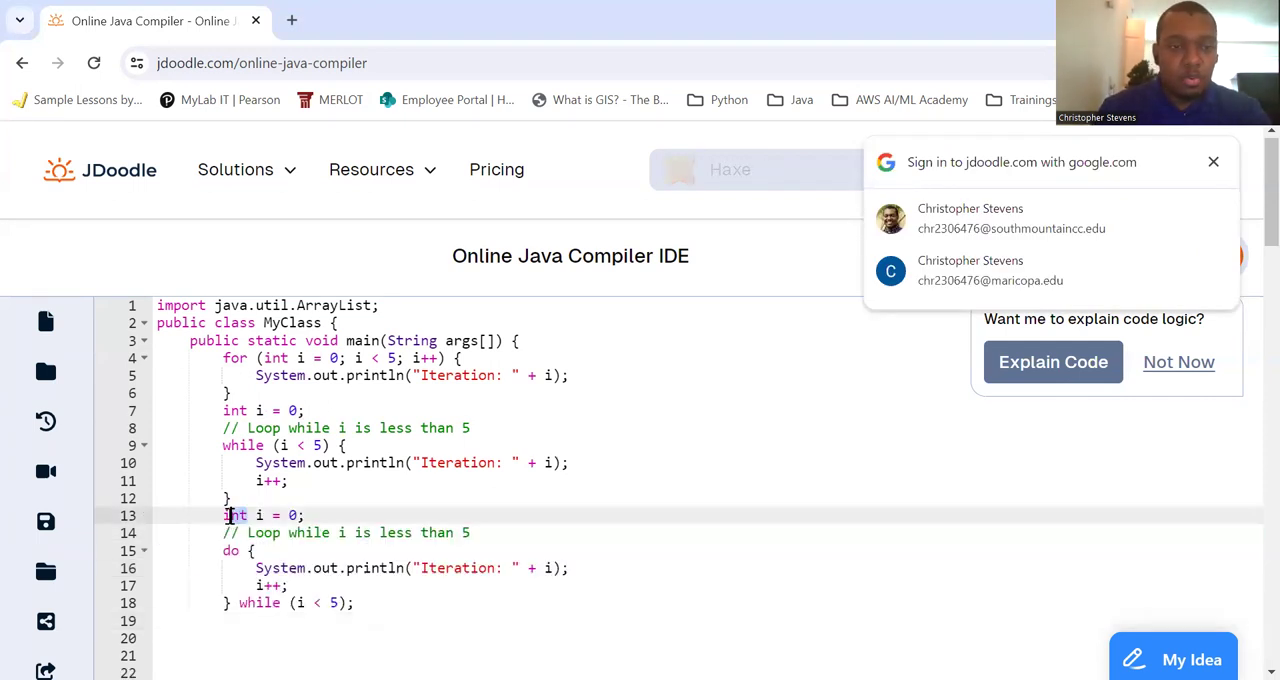
key("BackSpace")
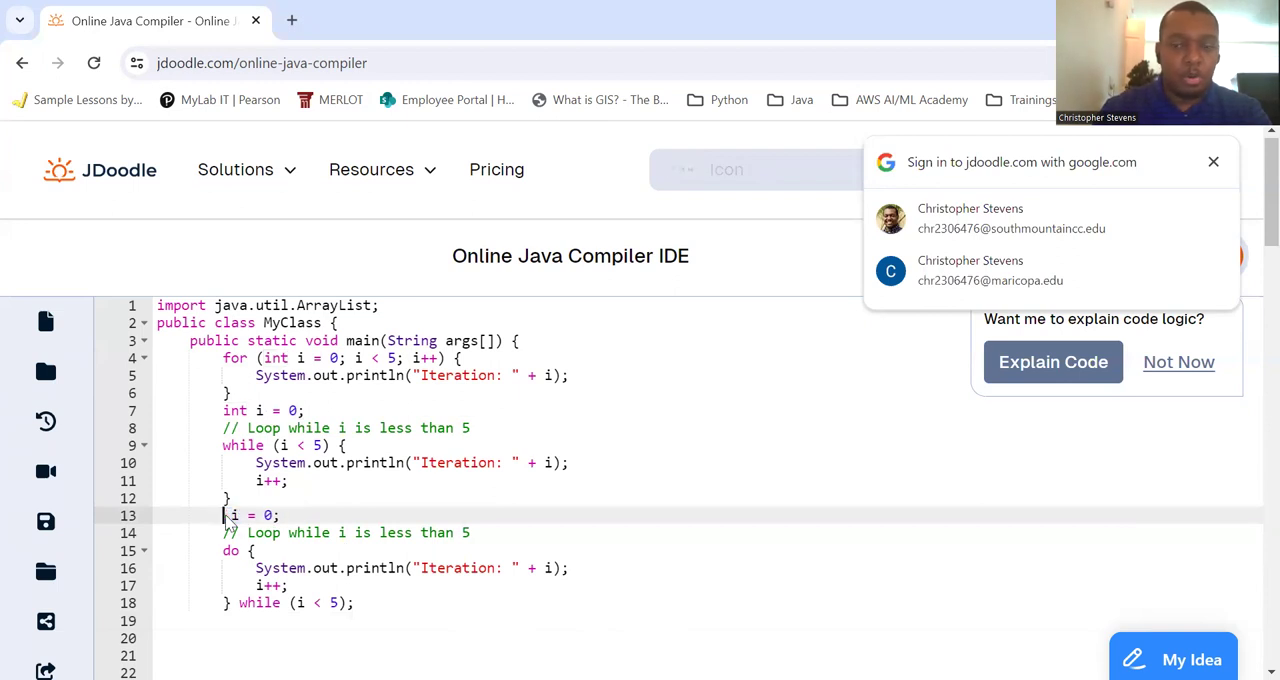
key("Delete")
scroll(355, 555, "down", 1)
scroll(355, 555, "down", 1)
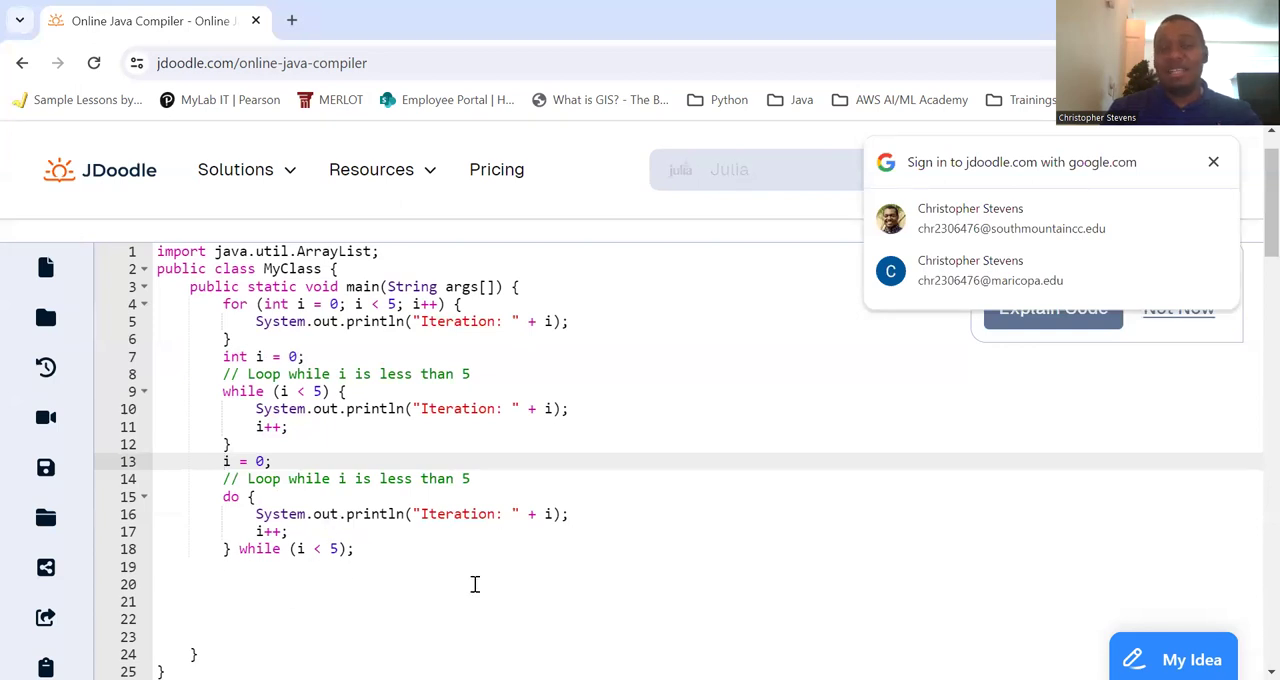
scroll(474, 586, "down", 3)
scroll(474, 586, "down", 2)
scroll(474, 586, "down", 4)
- Execute the program and confirm Iteration: 0 to 4 prints three times
left_click(601, 507)
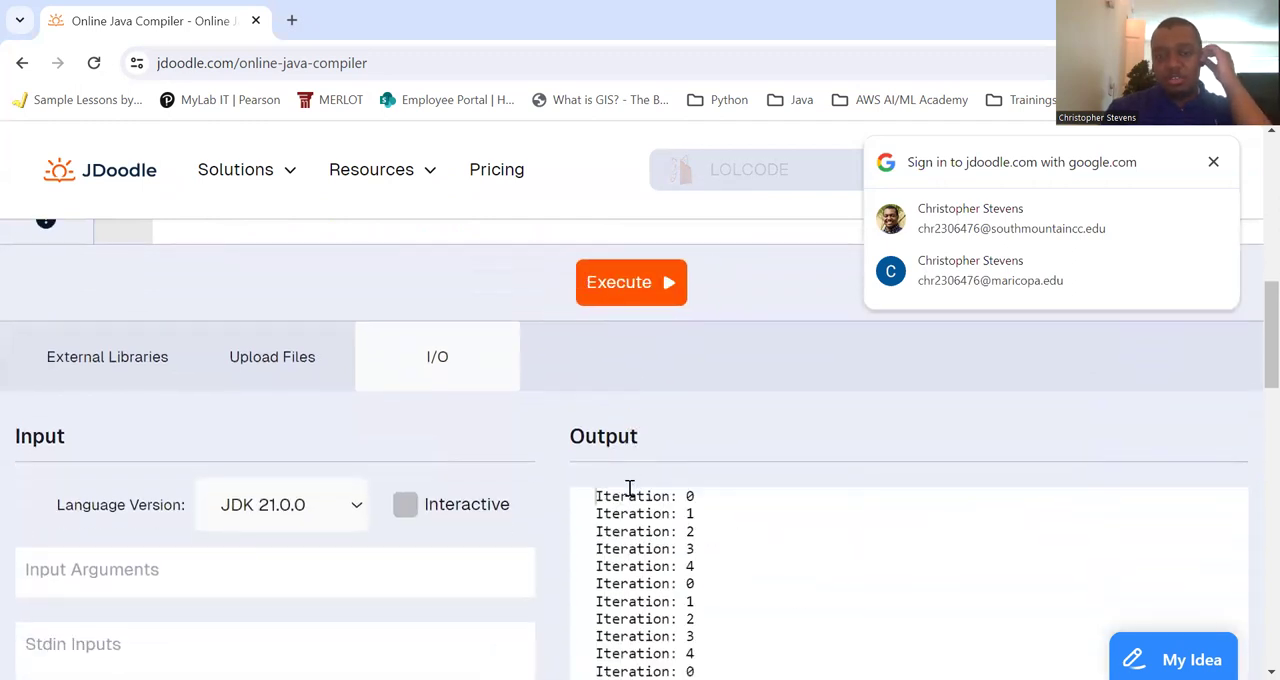
scroll(635, 492, "down", 1)
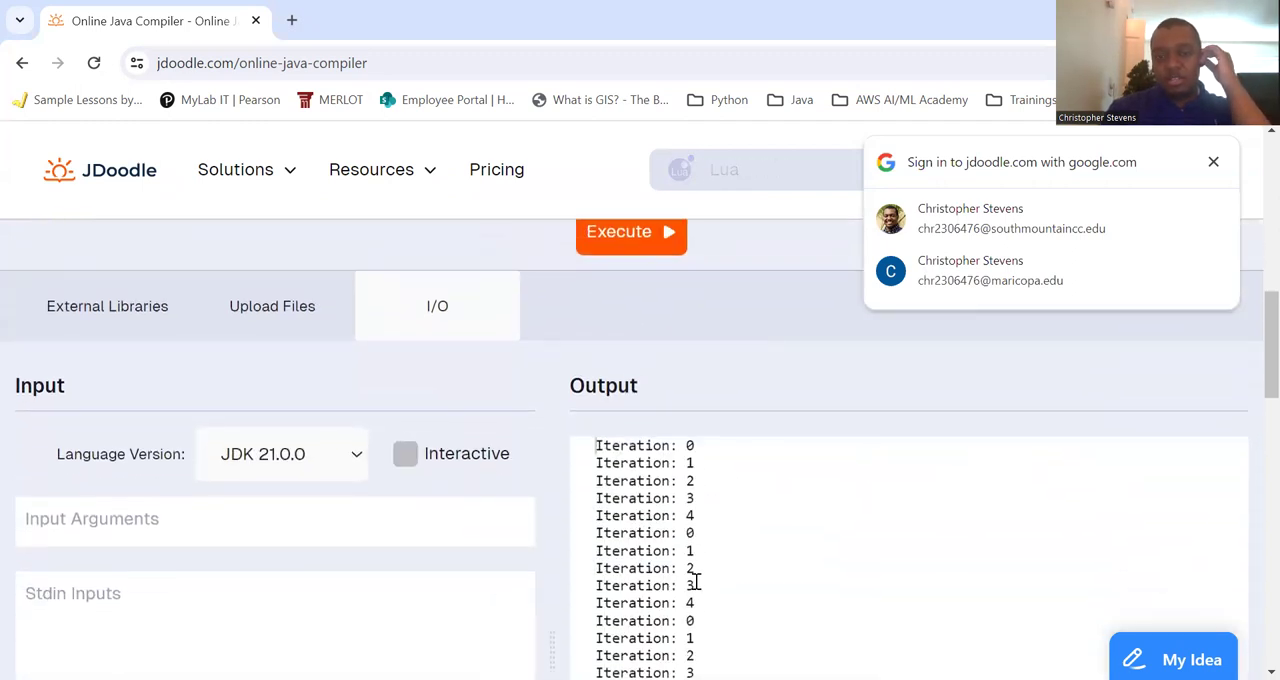
scroll(737, 583, "down", 2)
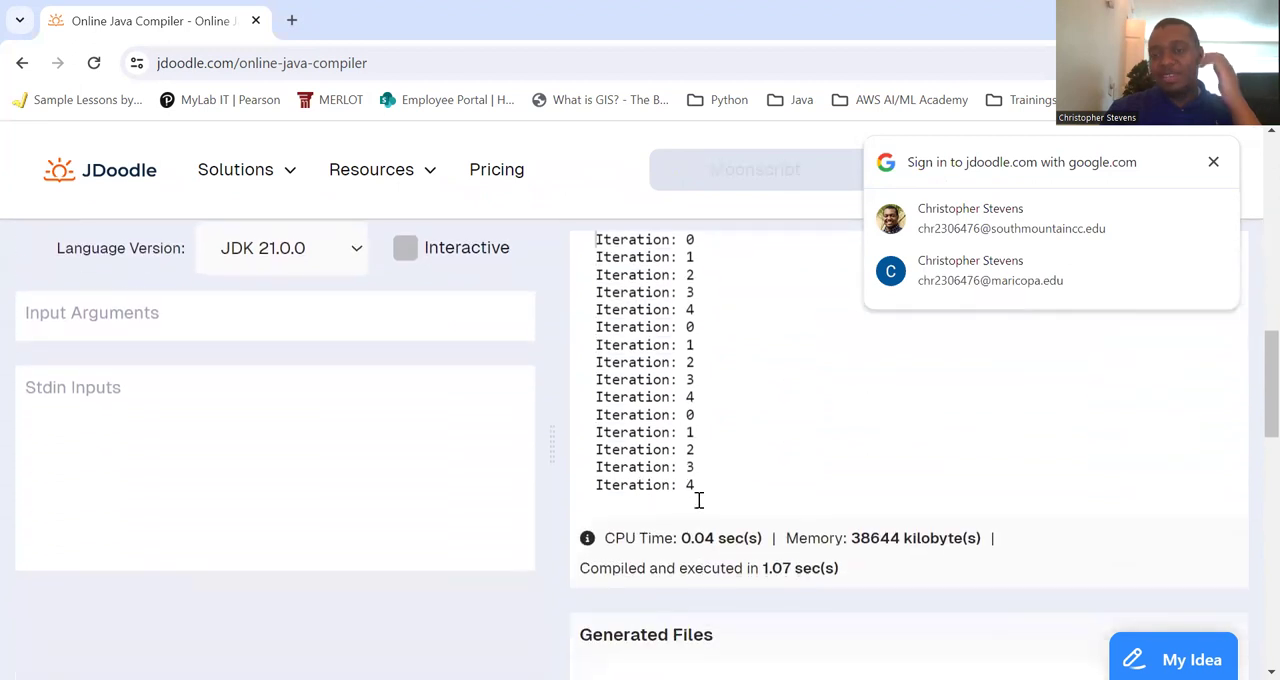
scroll(694, 503, "up", 2)
scroll(699, 500, "up", 3)
scroll(697, 500, "up", 2)
scroll(697, 500, "up", 1)
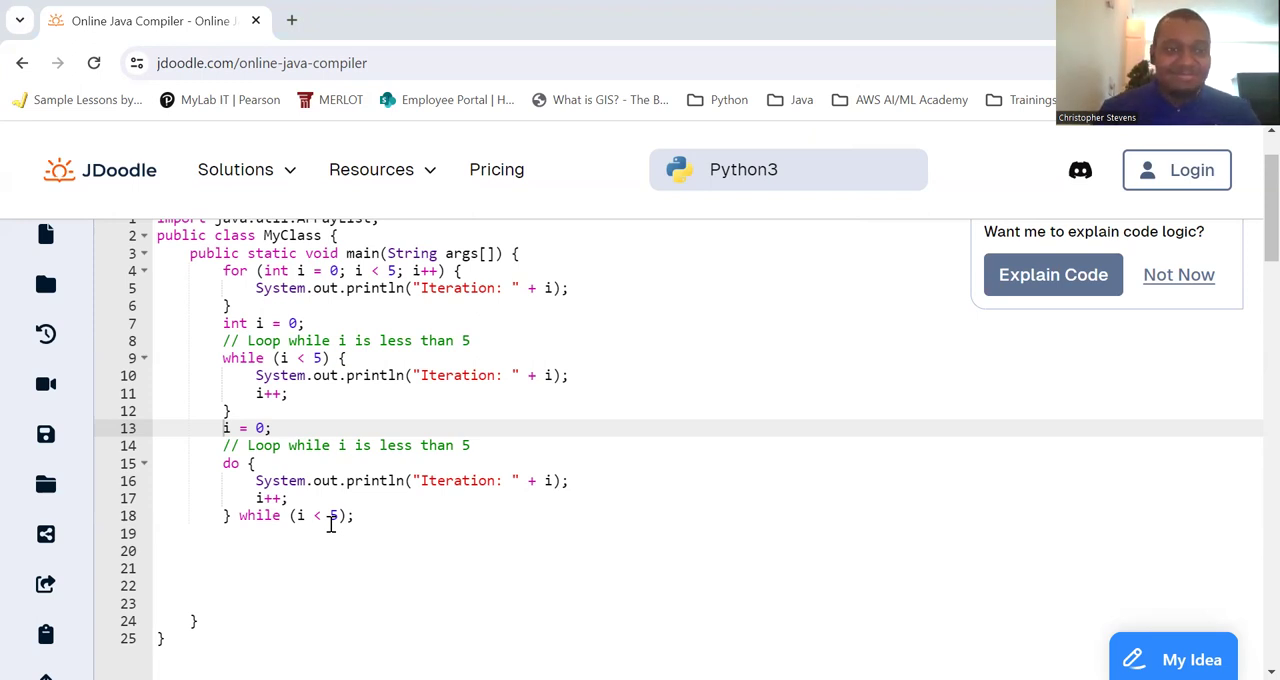
- Paste a while (true) loop printing 'This loop will run forever!' on line 19
left_click(231, 535)
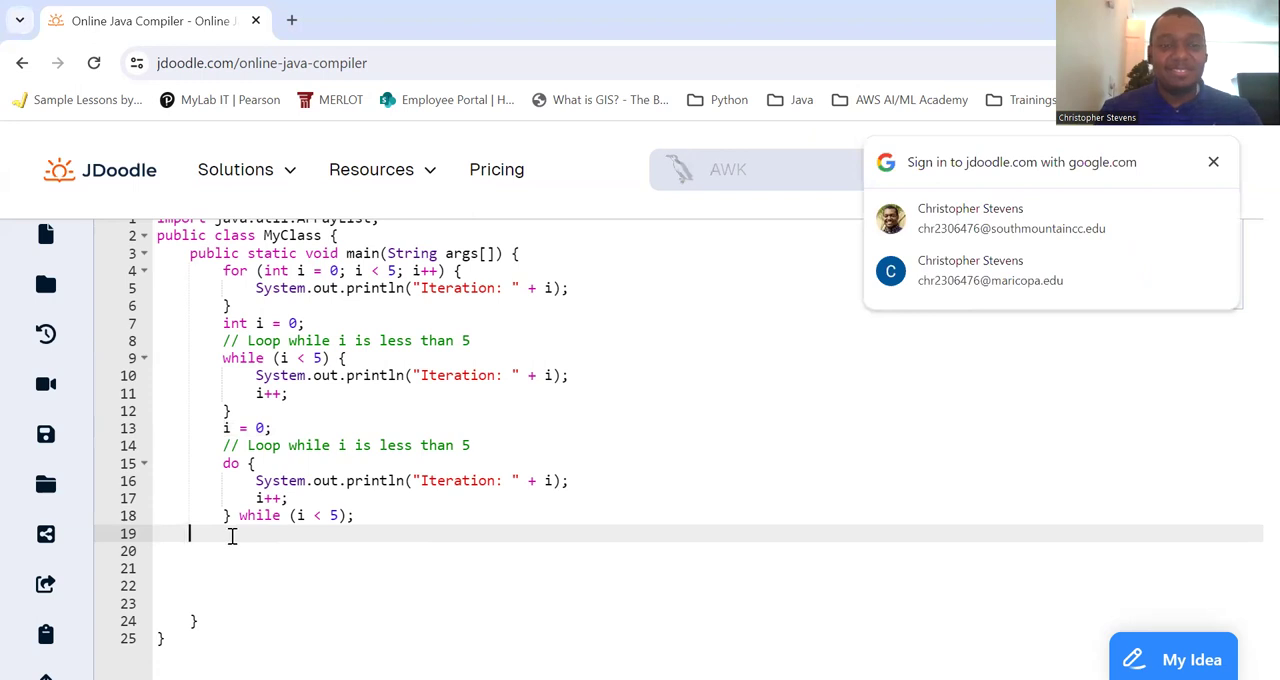
type("while (true) {             System.out.println(\"This loop will run forever!\");         }")
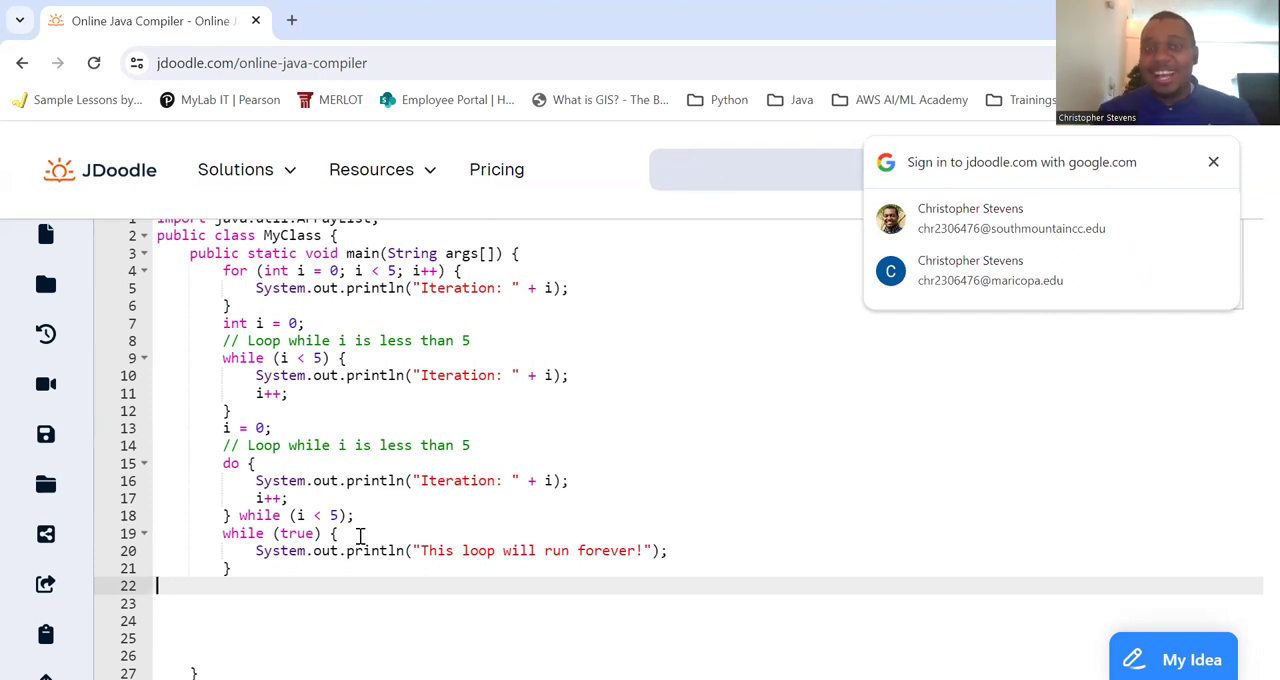
scroll(657, 554, "down", 4)
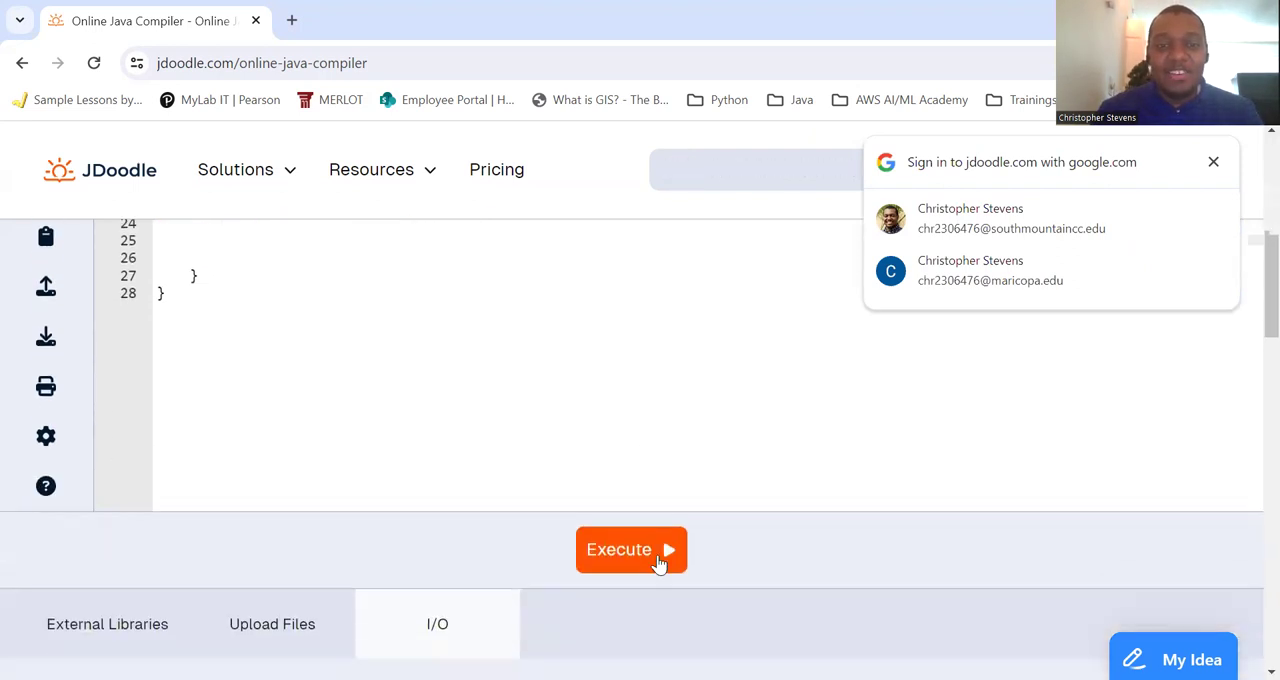
scroll(655, 460, "up", 2)
scroll(656, 460, "down", 1)
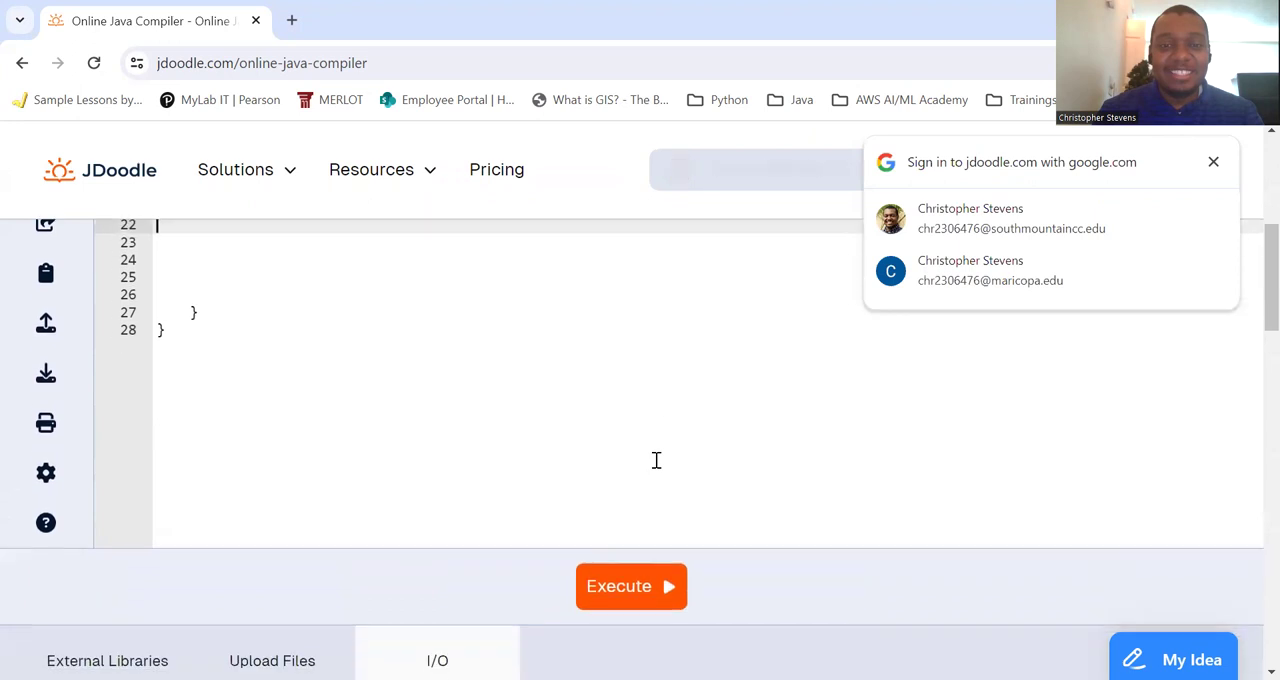
- Execute the infinite-loop program until the output limit is reached
left_click(640, 557)
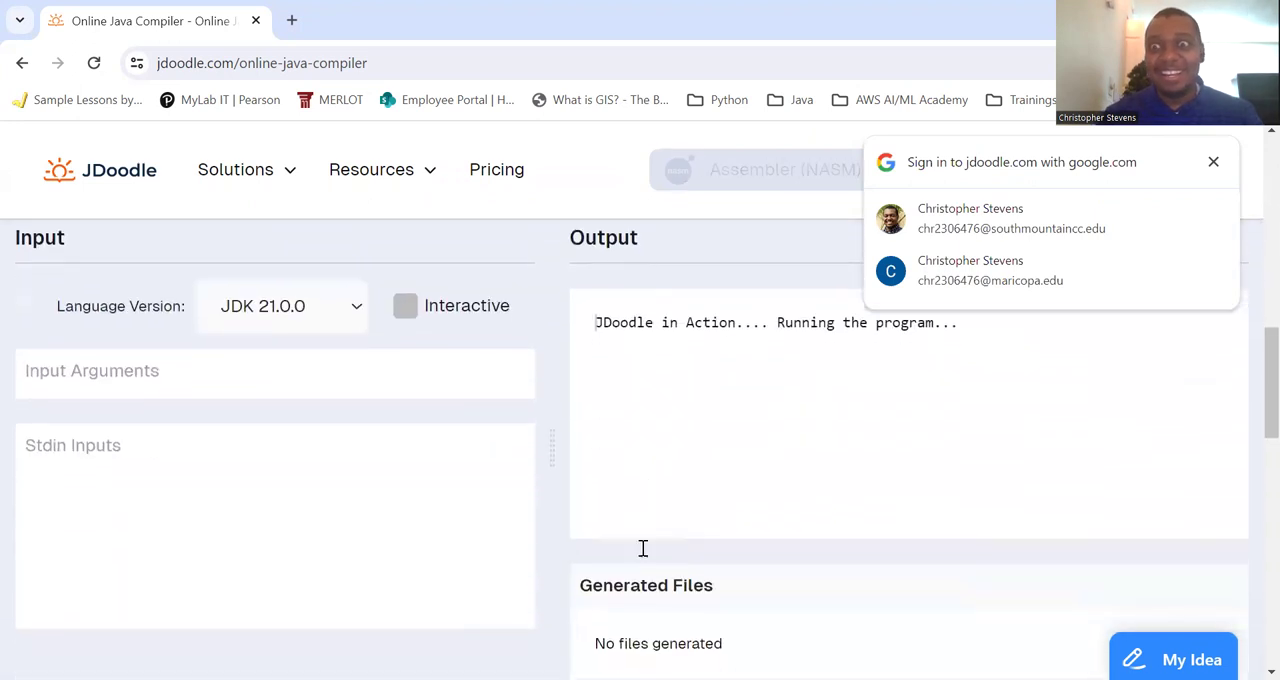
scroll(643, 548, "down", 5)
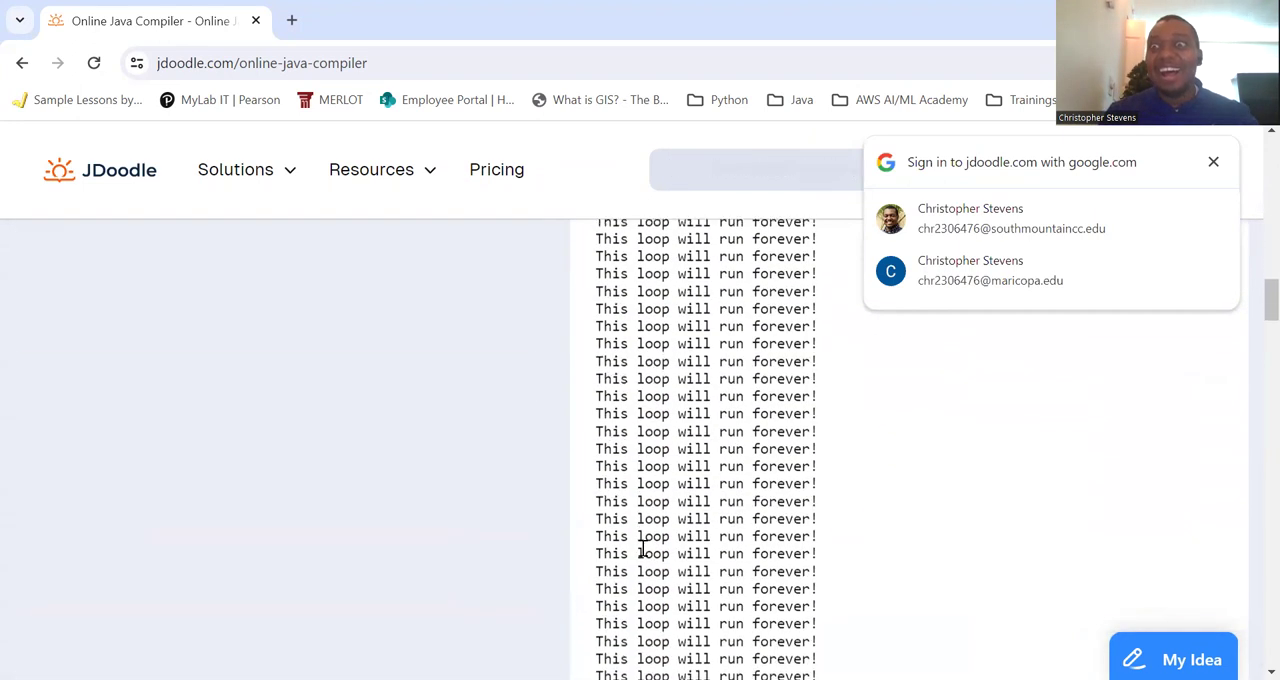
scroll(643, 548, "down", 5)
scroll(643, 548, "down", 10)
scroll(643, 548, "down", 5)
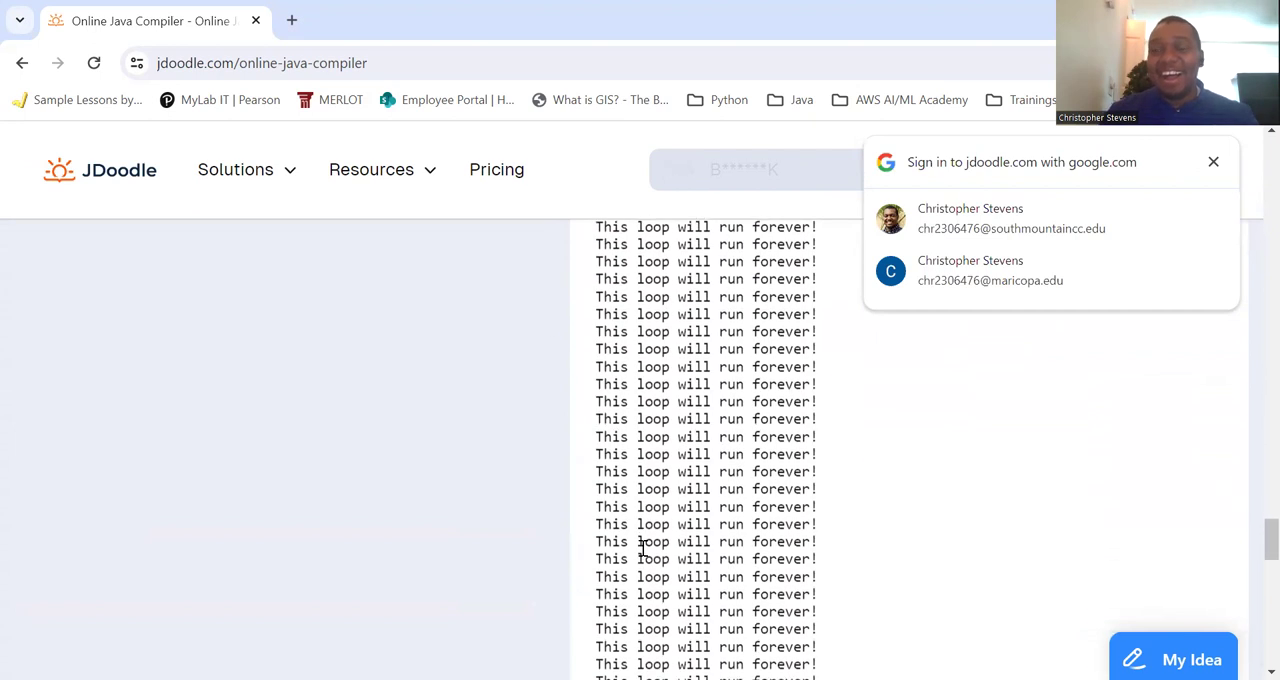
scroll(643, 548, "down", 5)
scroll(643, 550, "up", 4)
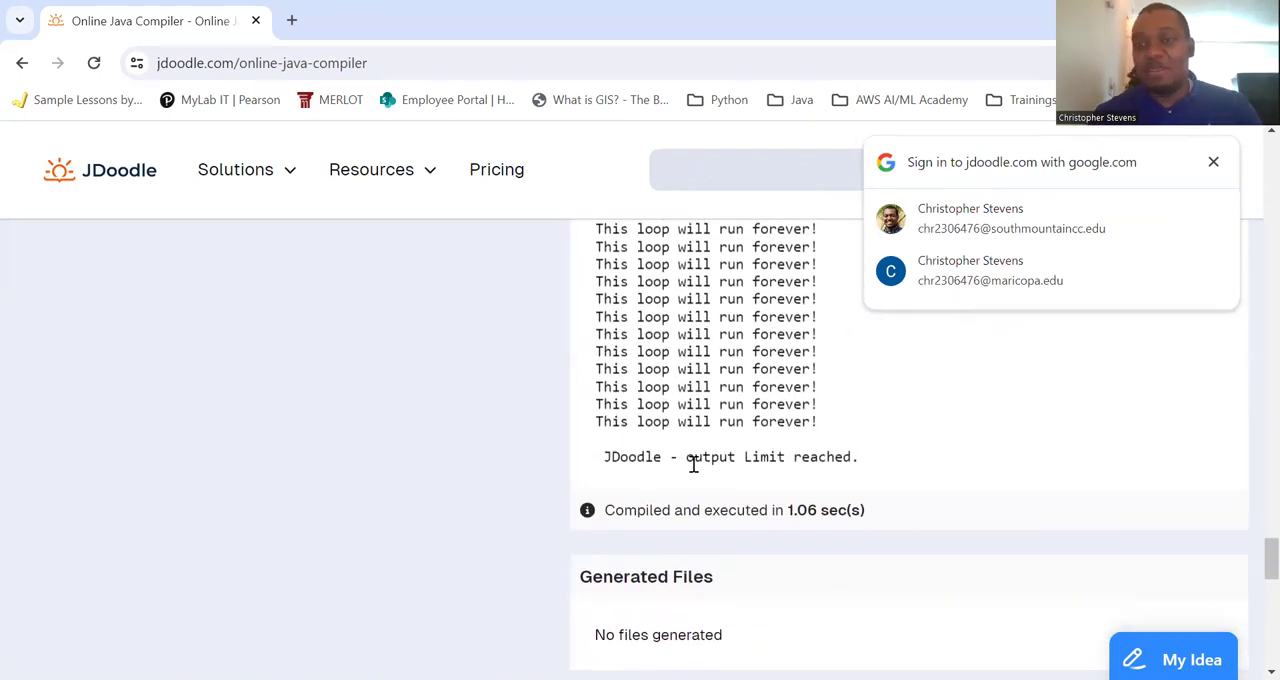
scroll(693, 464, "up", 2)
scroll(693, 464, "up", 3)
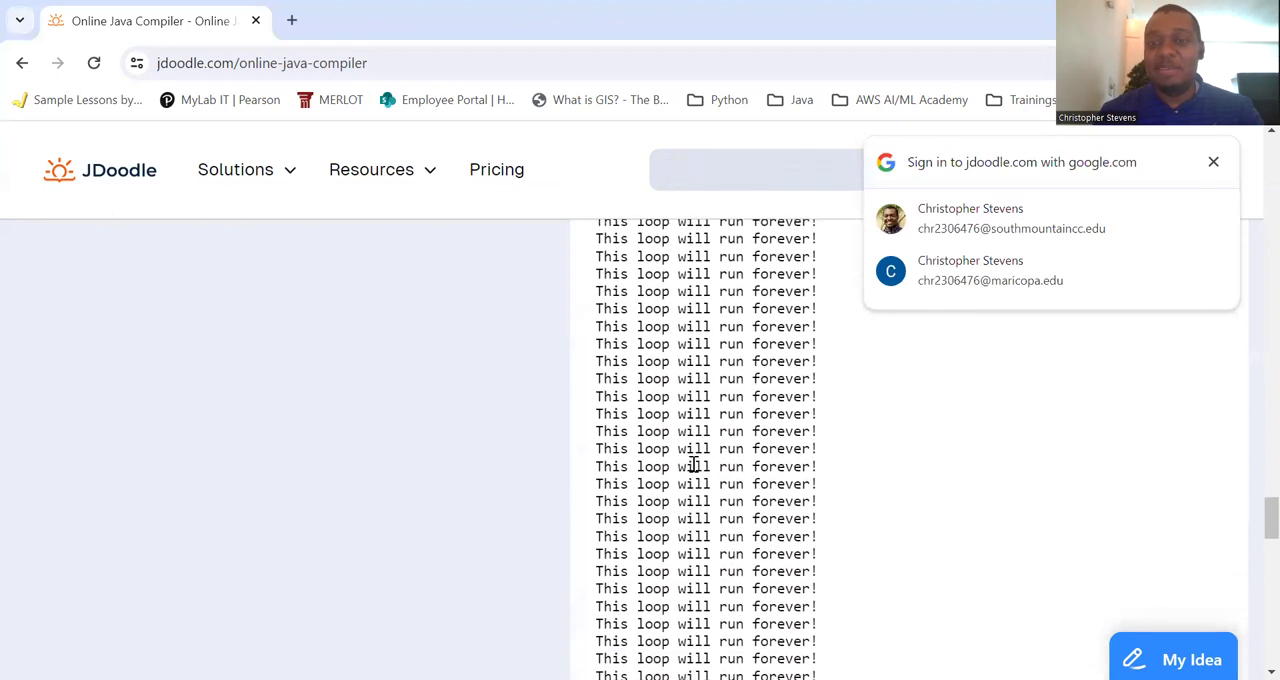
scroll(693, 464, "up", 3)
scroll(693, 464, "up", 3)
scroll(693, 464, "up", 2)
scroll(693, 464, "up", 5)
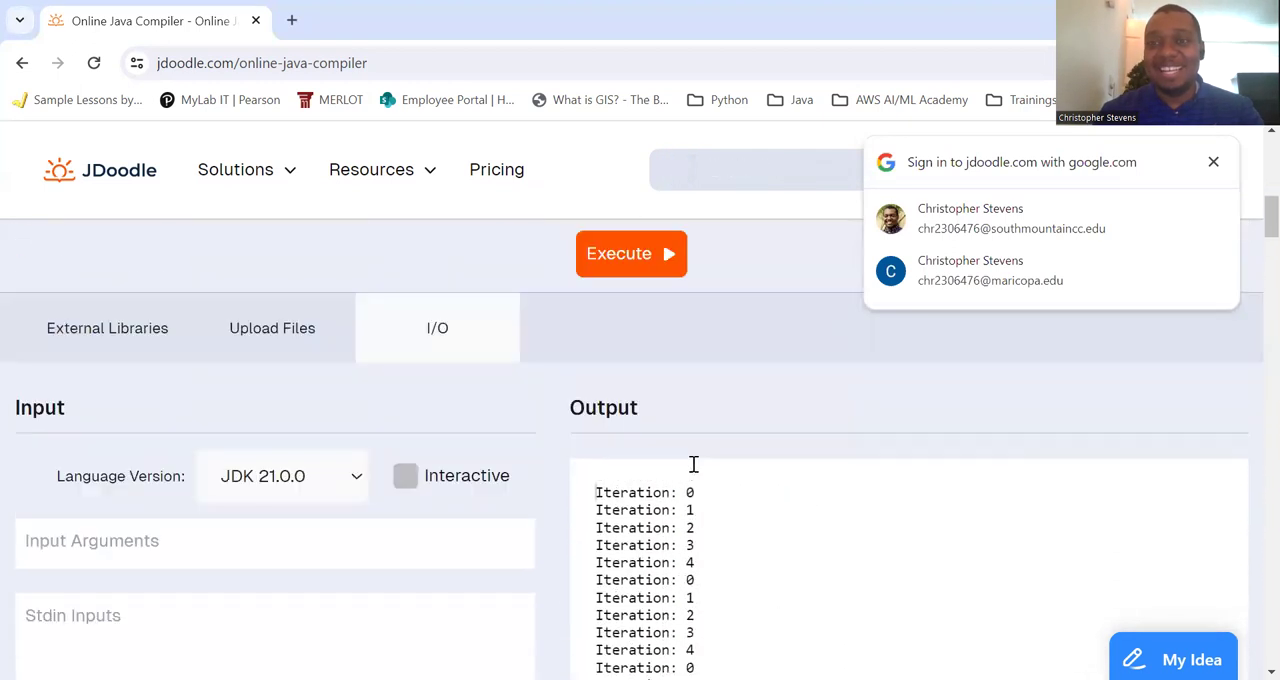
scroll(693, 464, "up", 3)
scroll(693, 464, "up", 2)
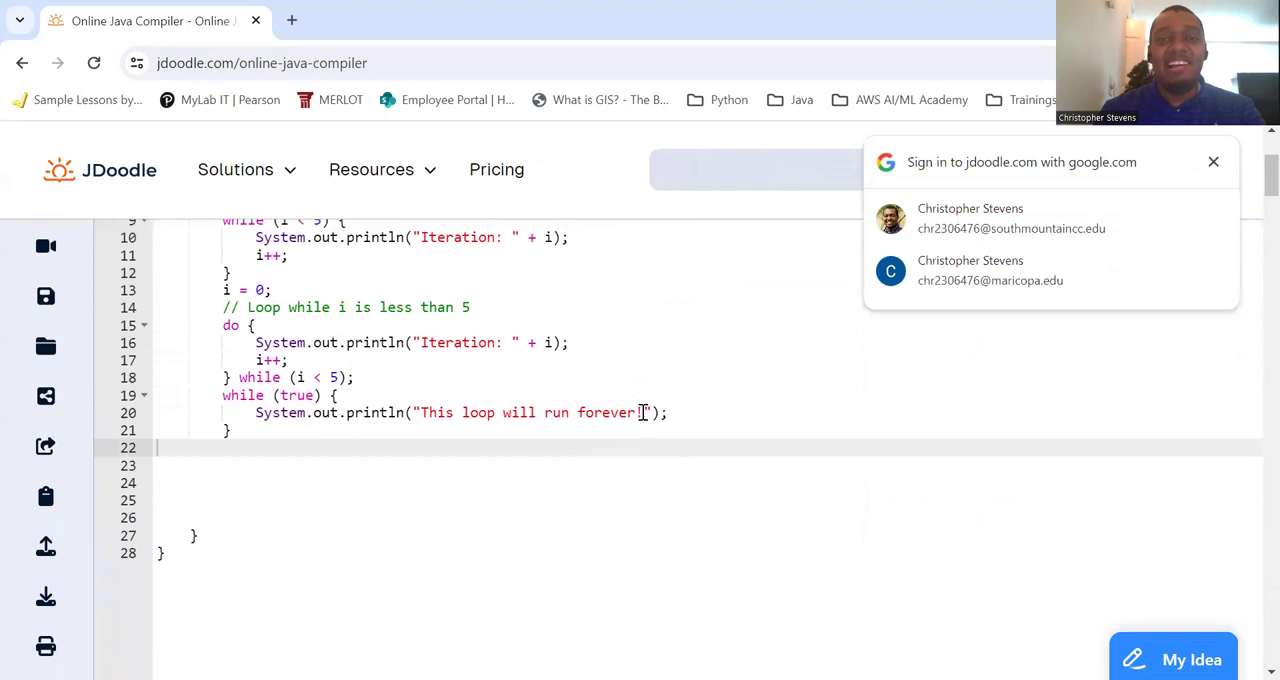
left_click_drag(644, 412, 420, 420)
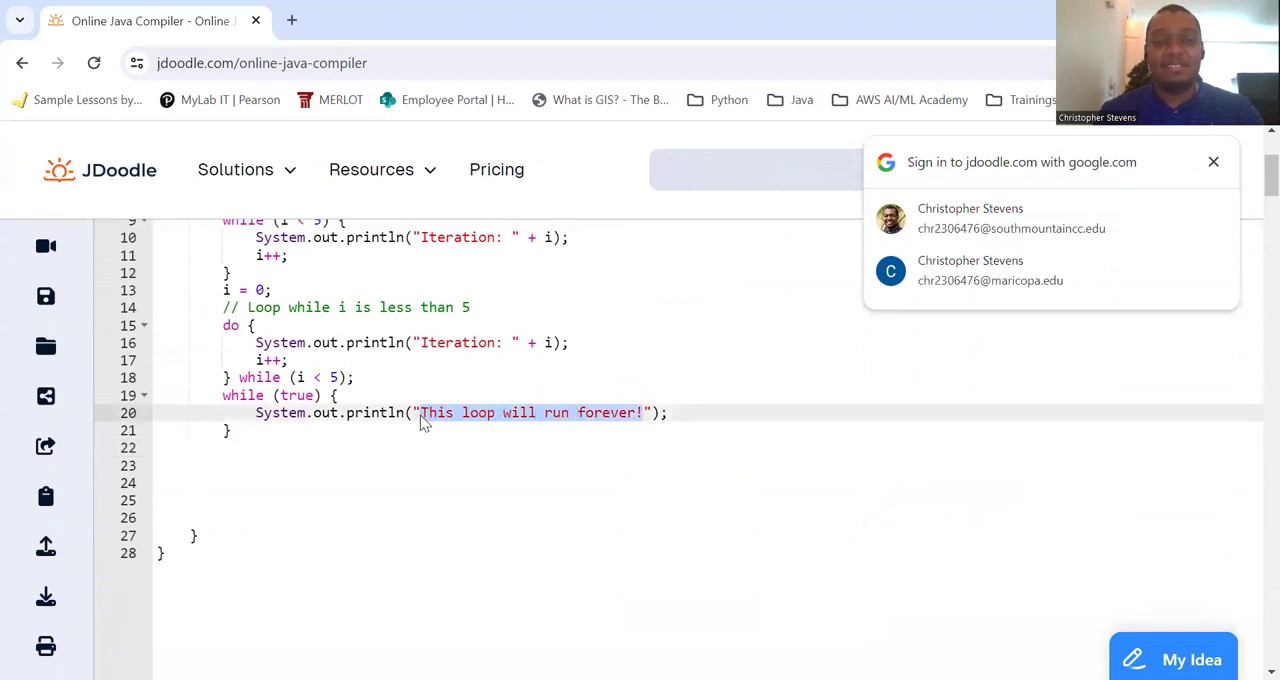